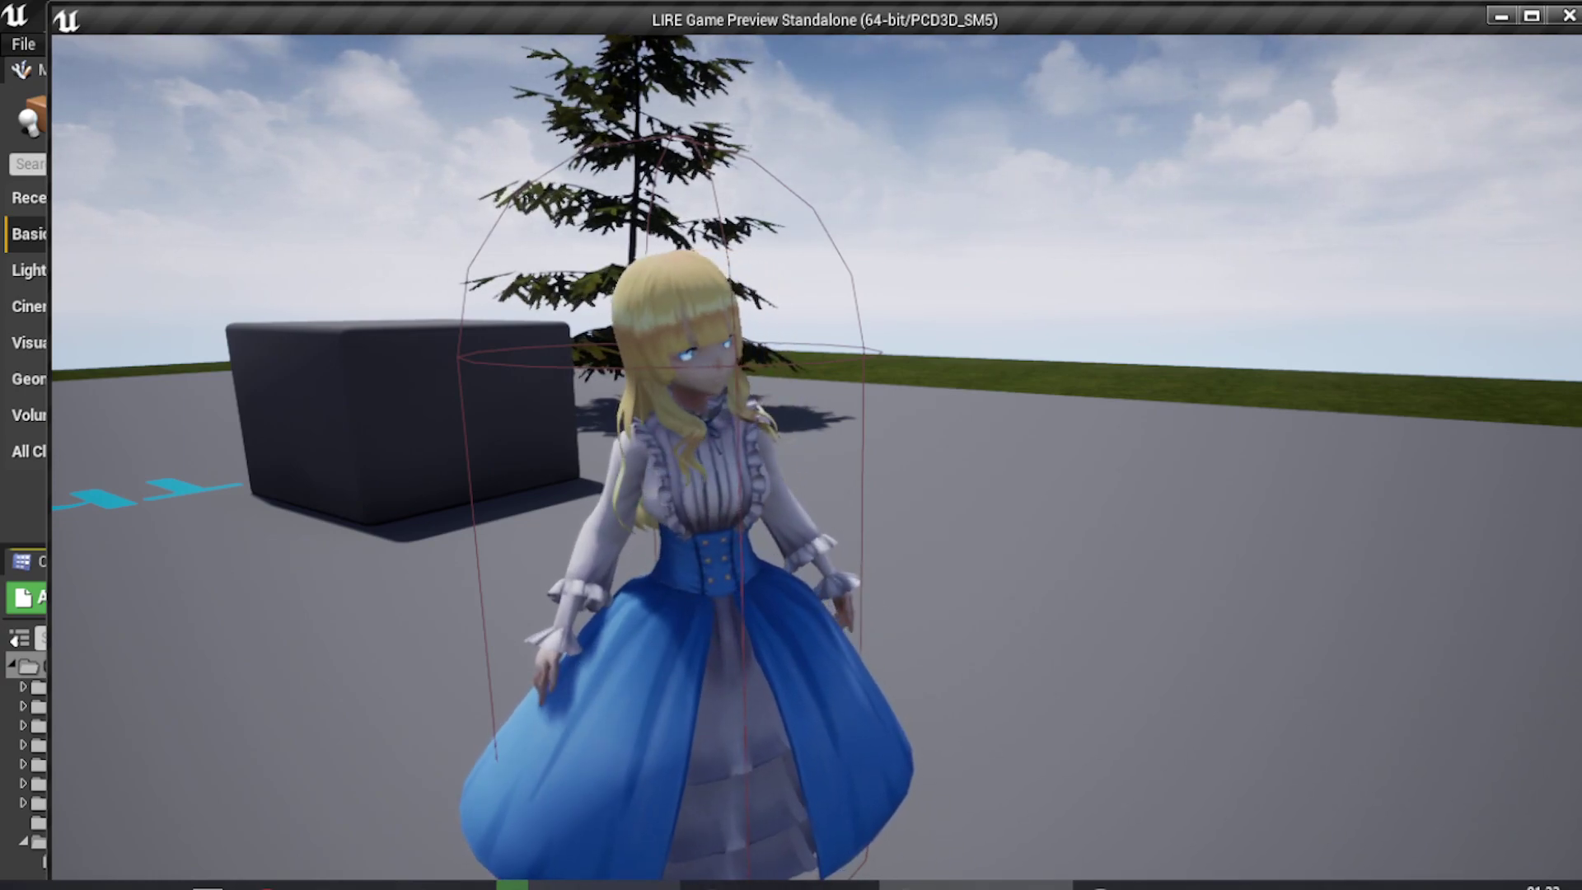
- Walk the character around the level in the standalone game preview to check its movement and capsule, and end the preview
key(w)
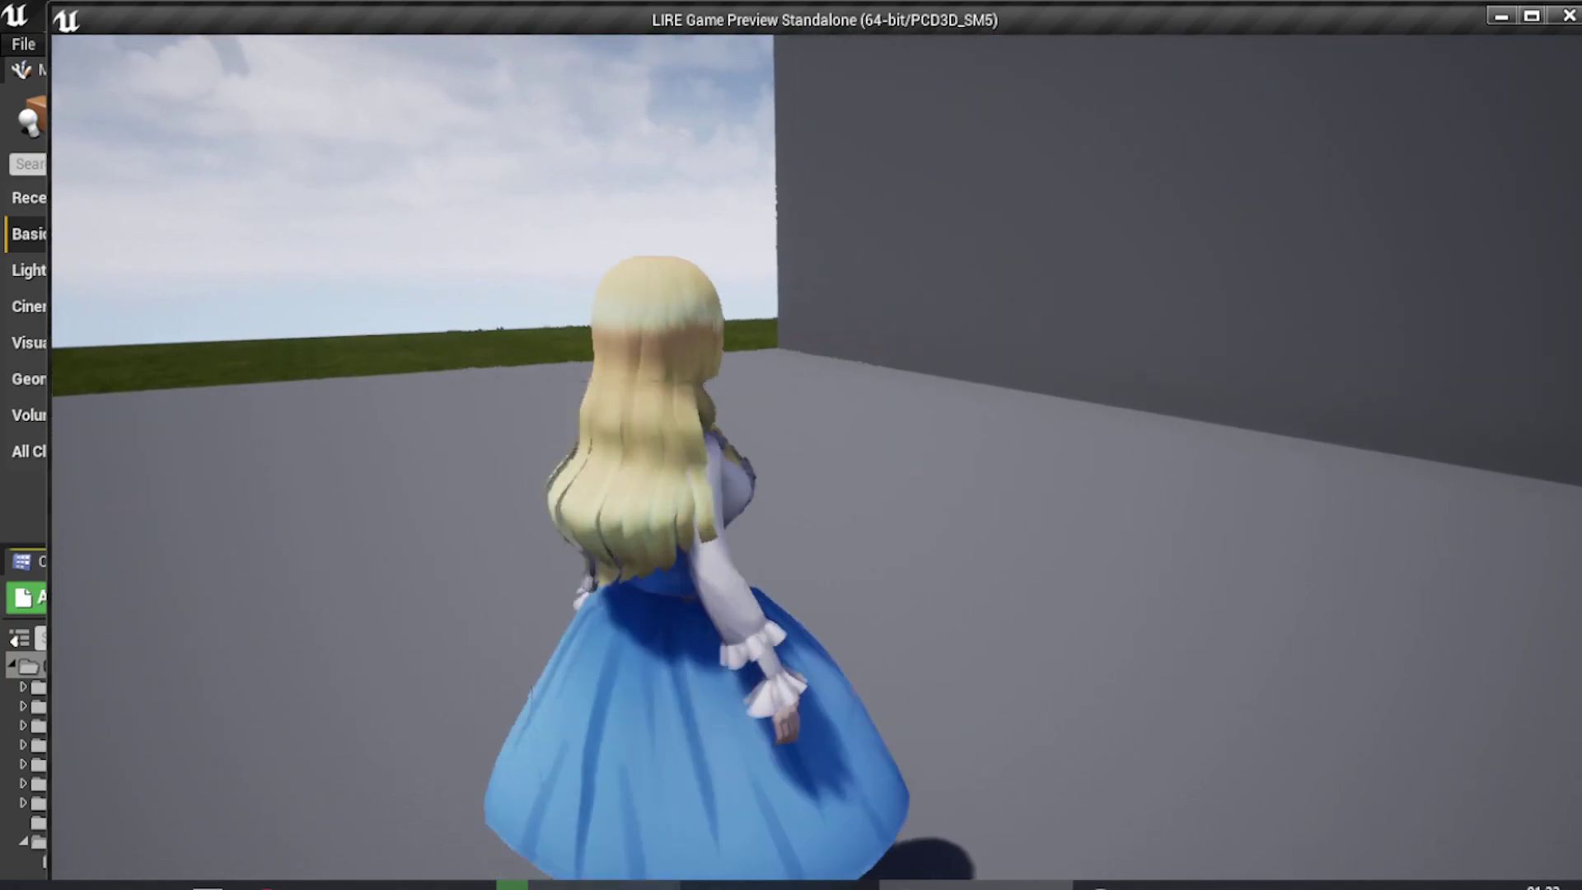
key(w)
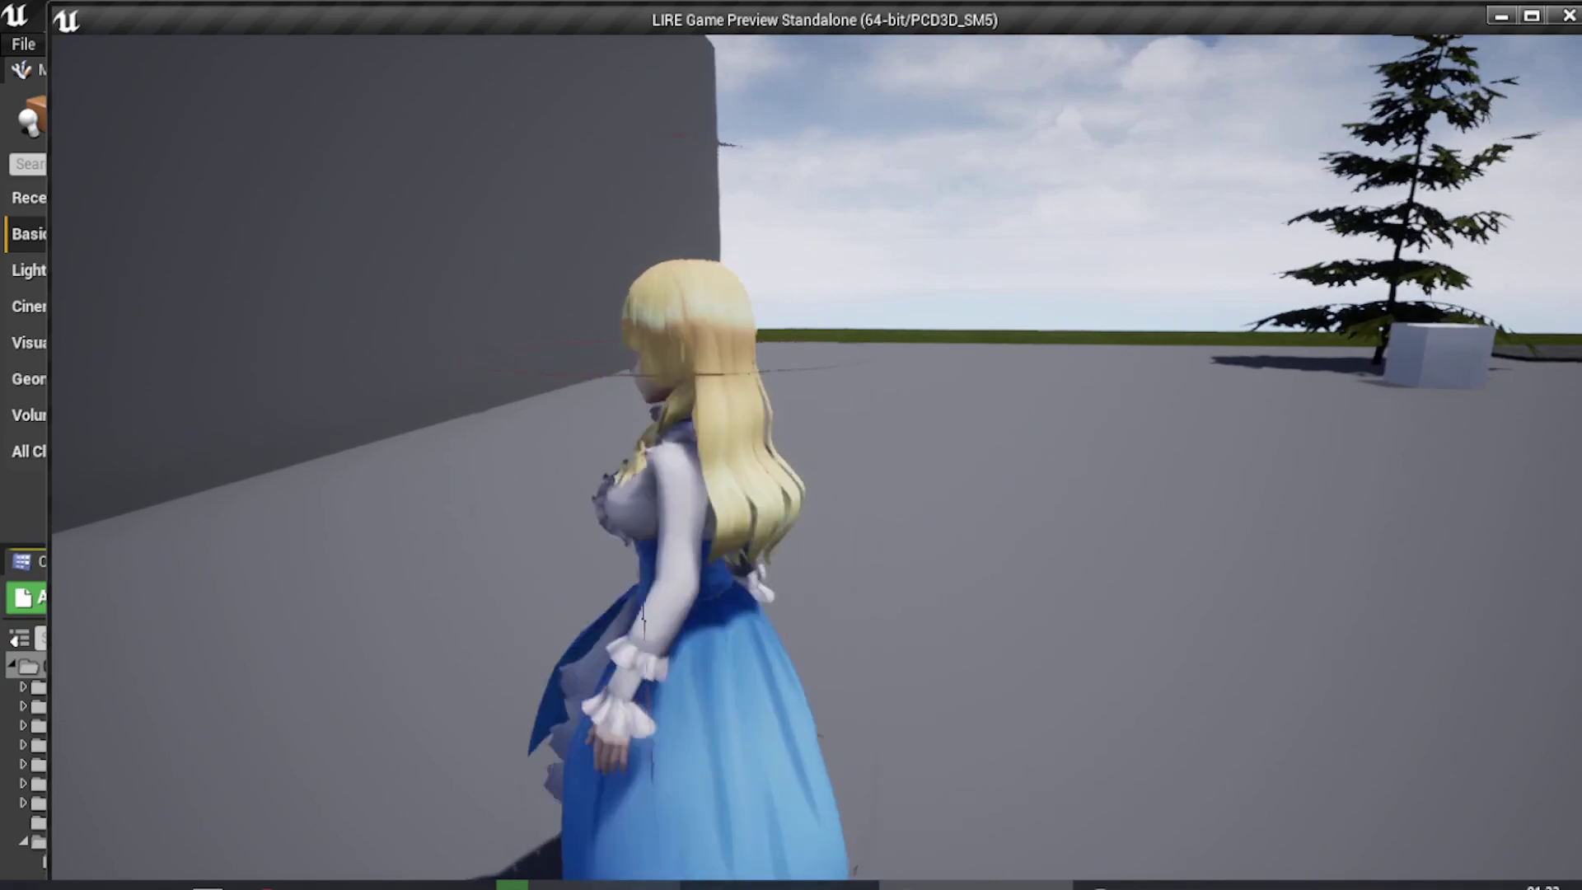
key(a)
key(w)
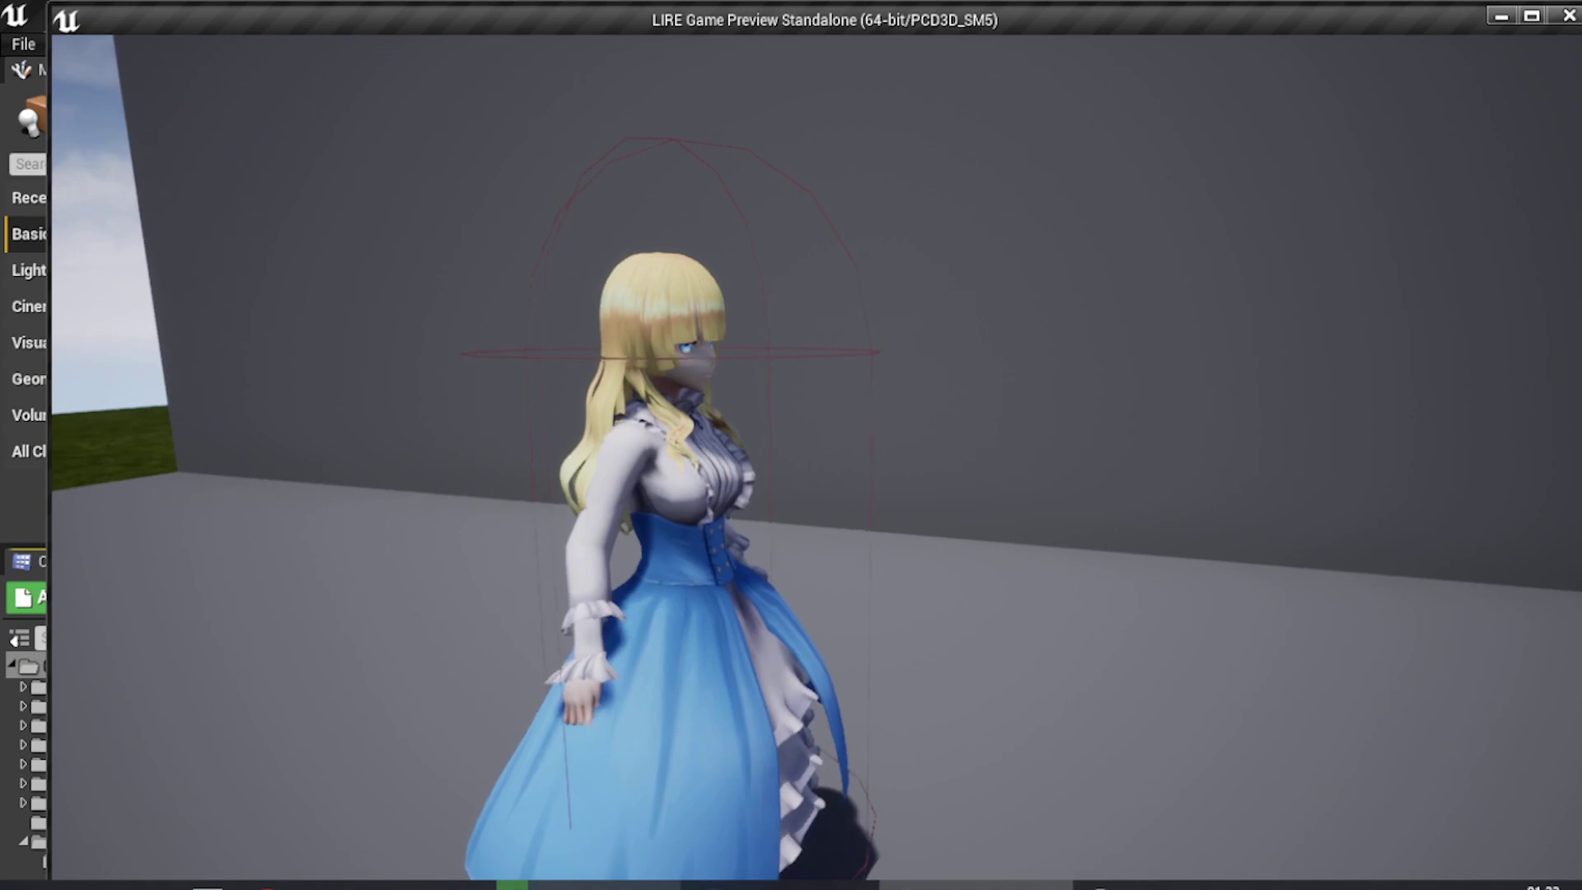
key(w)
key(d)
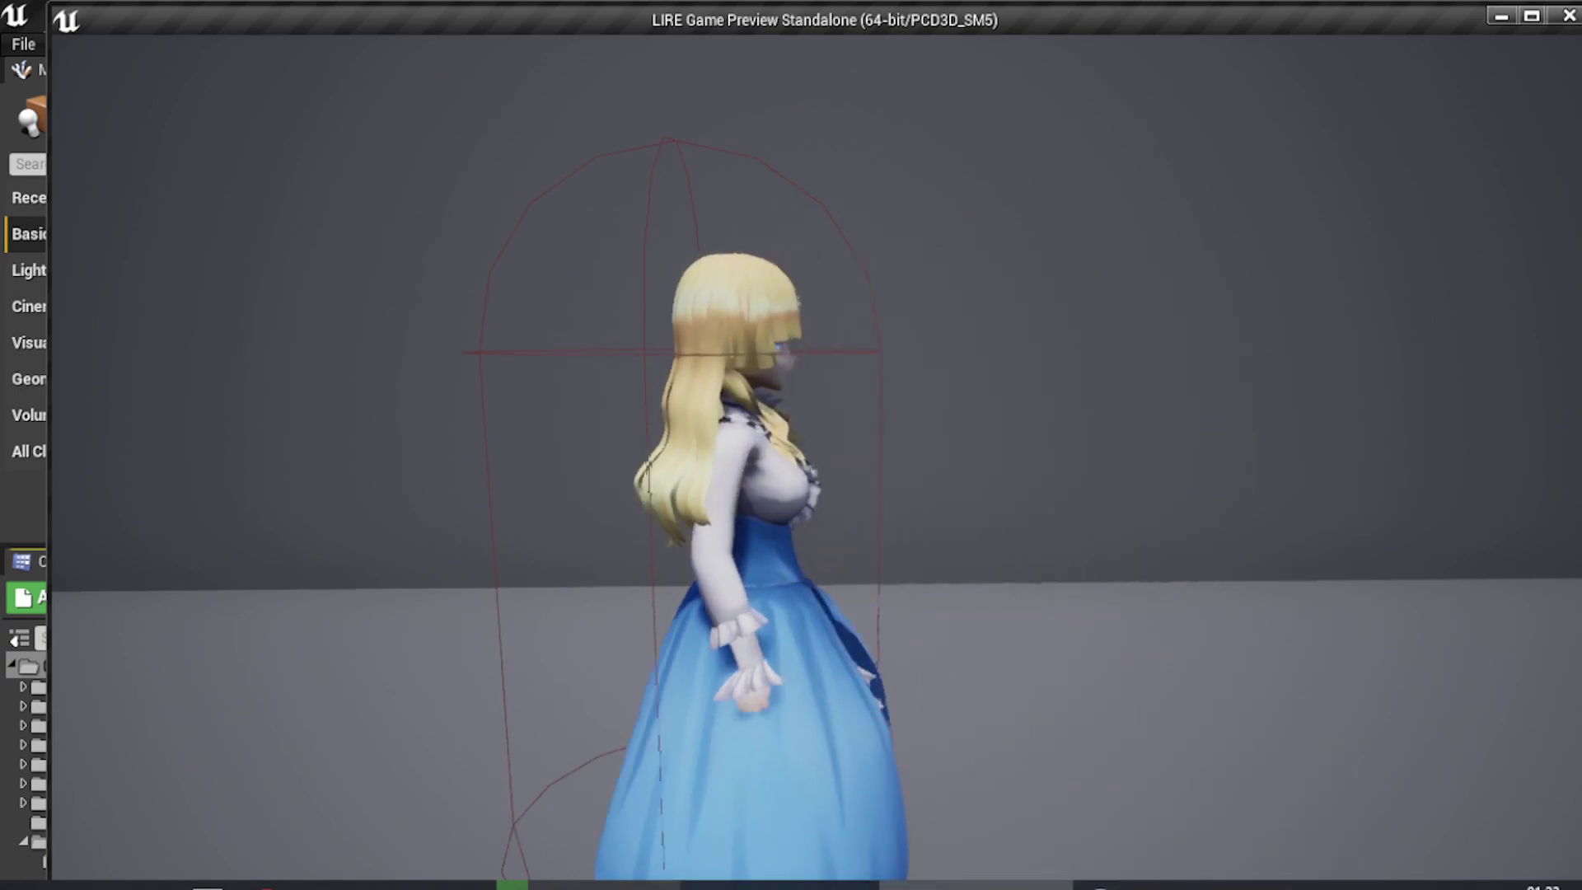
key(w)
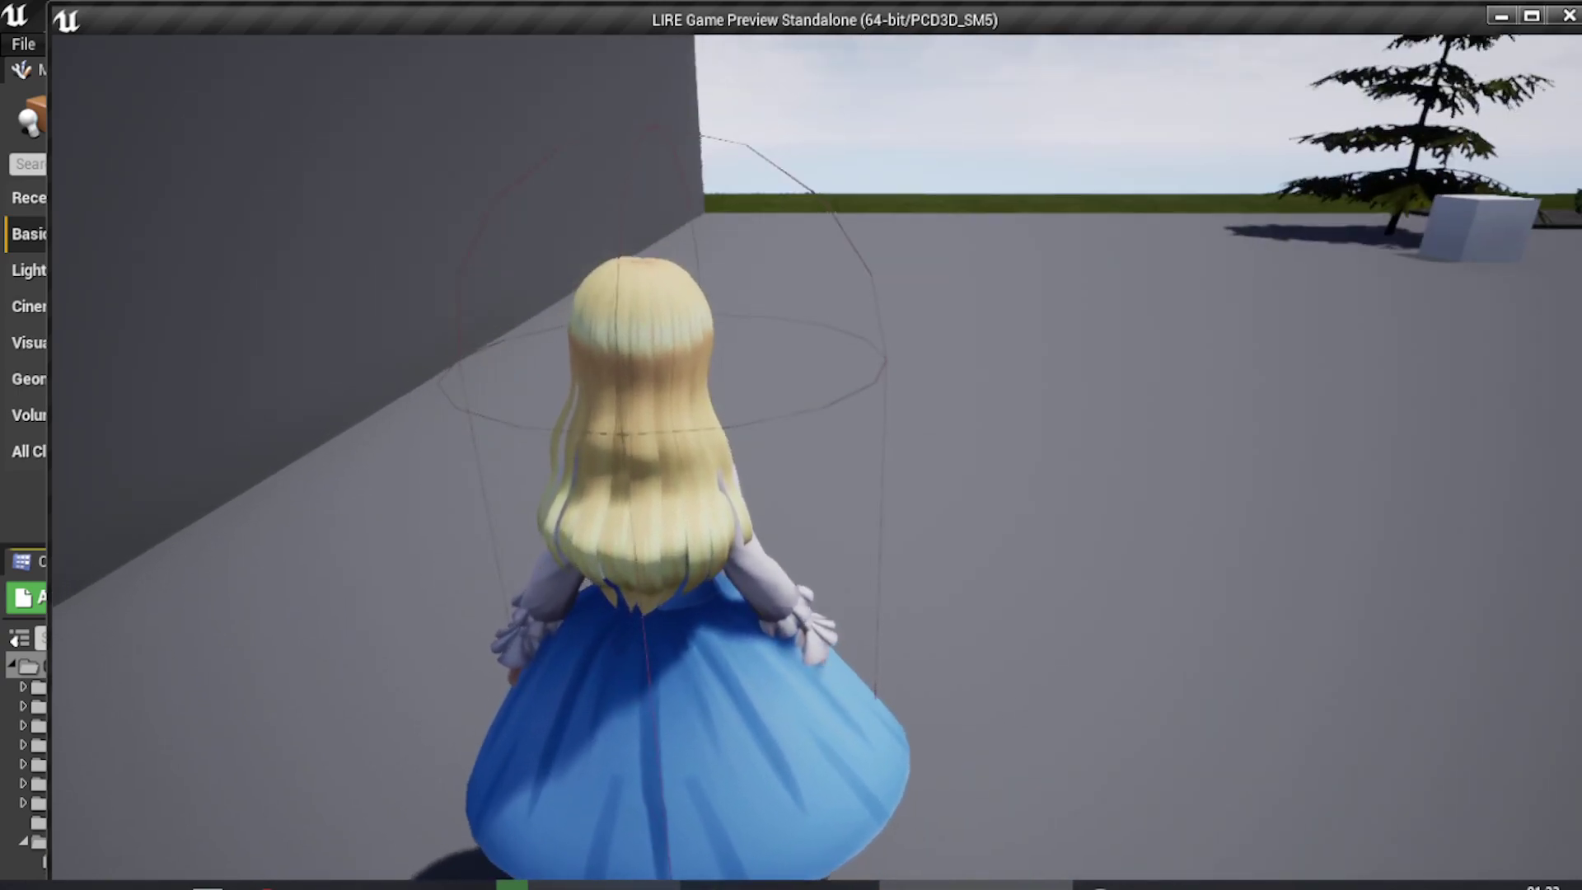
key(s)
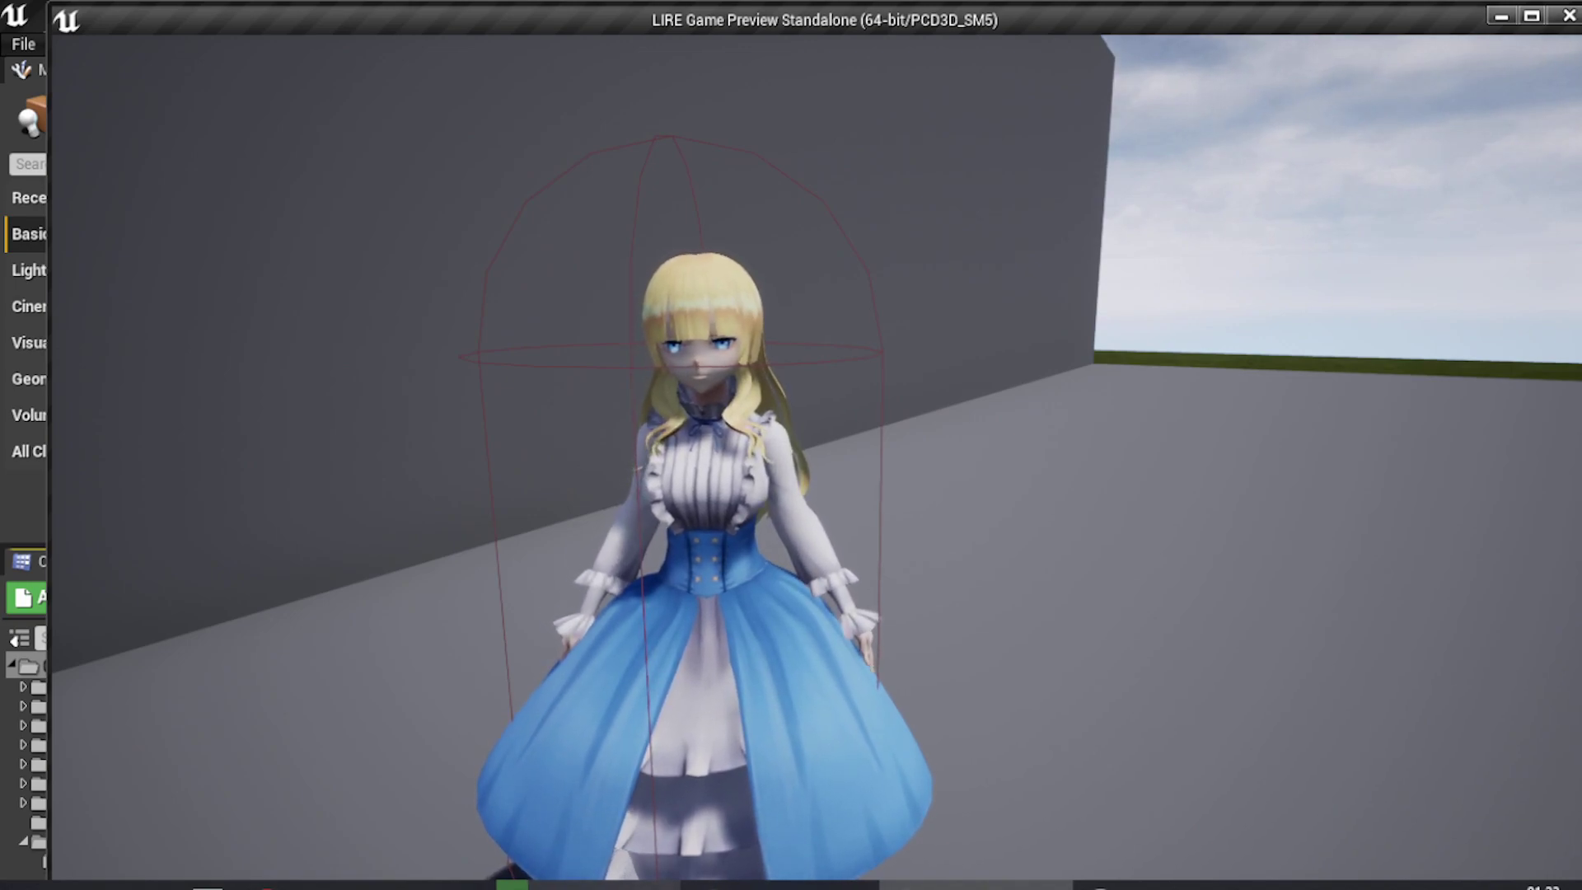
key(Escape)
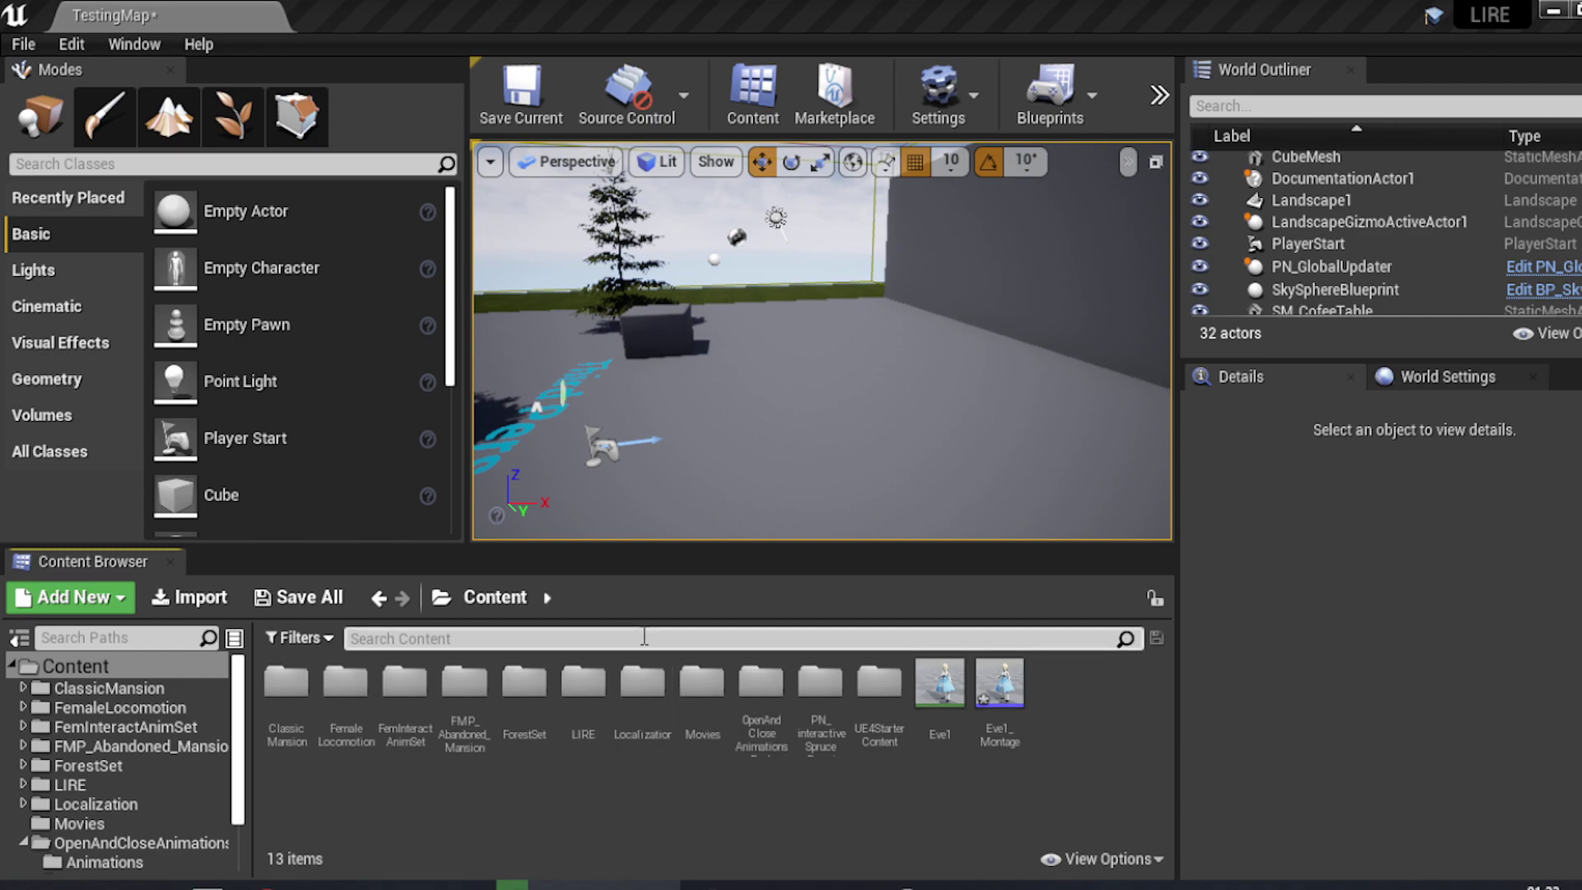
- Open the OpenAndCloseAnimationsPack Animations folder and preview the Door_Double_O_Outwards_R_Rt animation
double_click(760, 683)
double_click(286, 682)
scroll(1024, 719, down, 2)
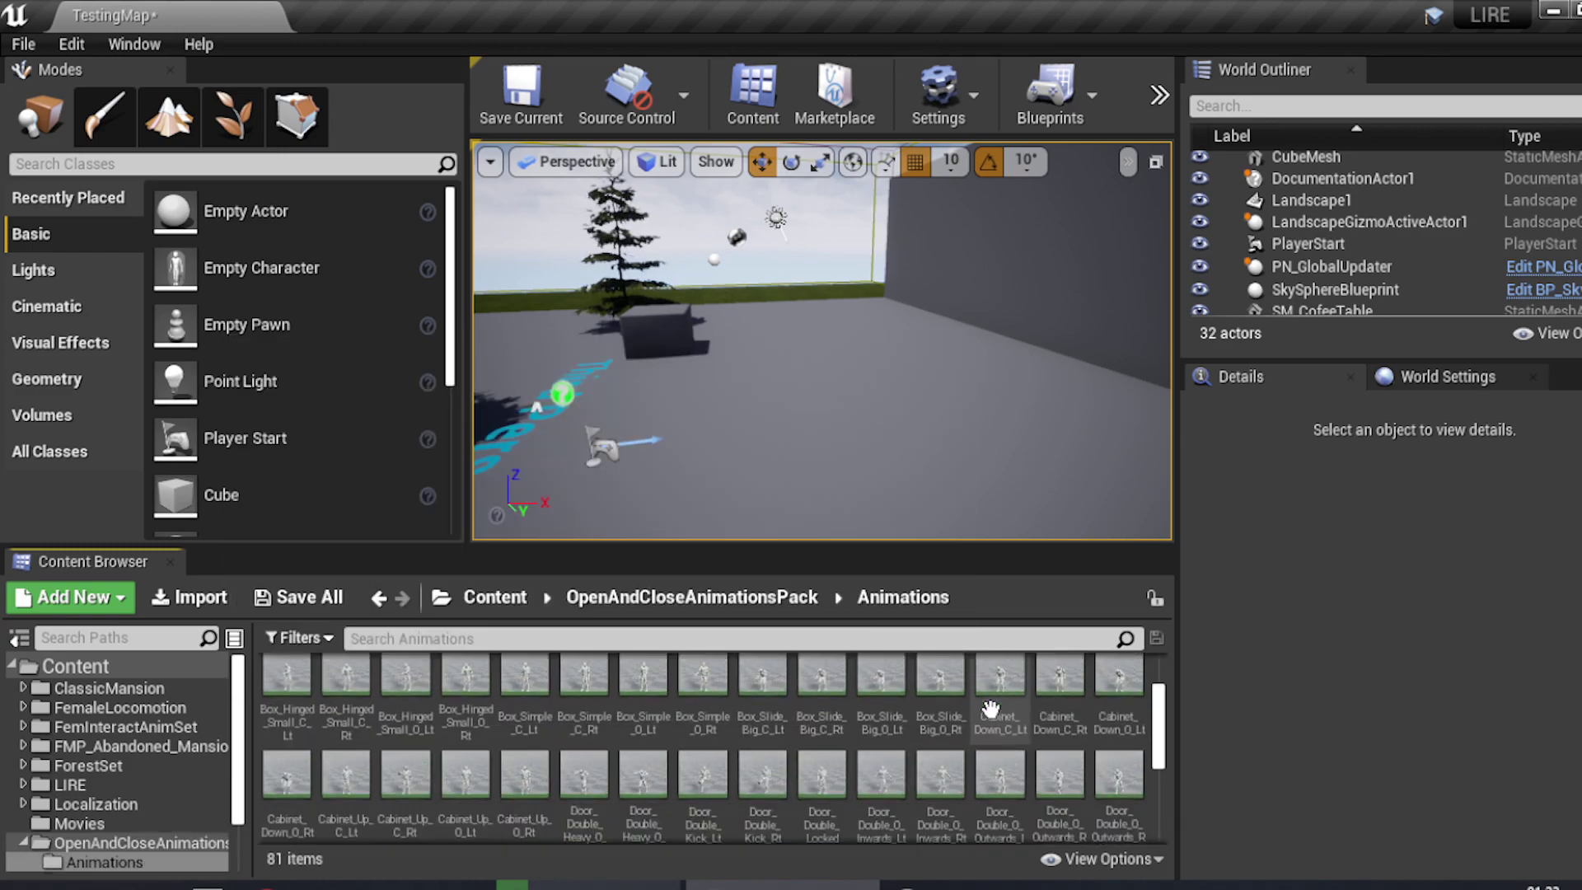
scroll(1024, 719, down, 1)
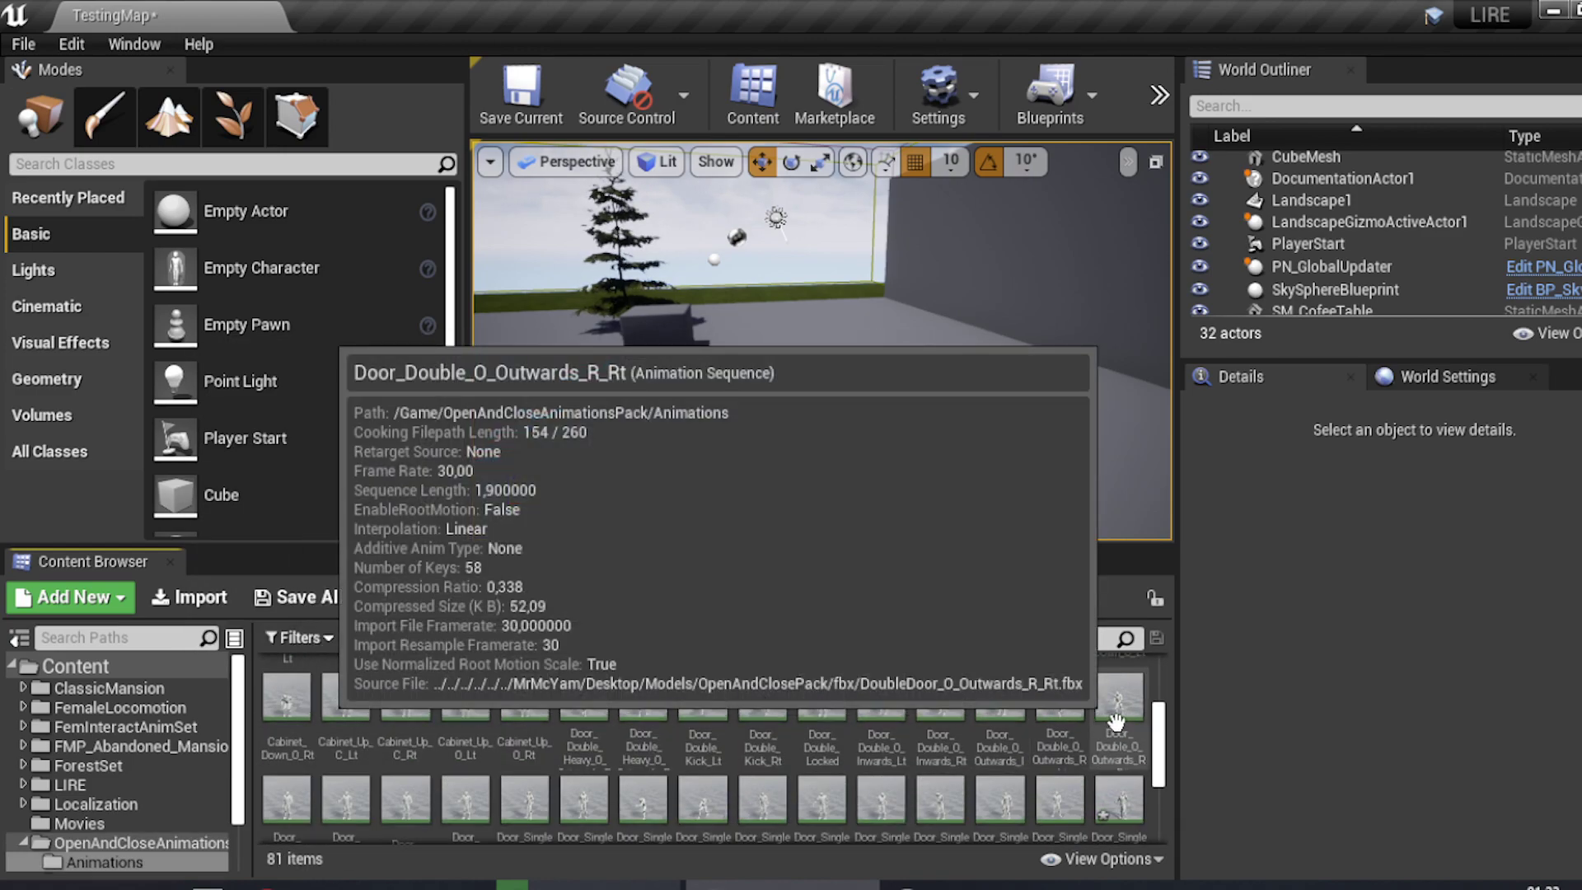
double_click(1117, 722)
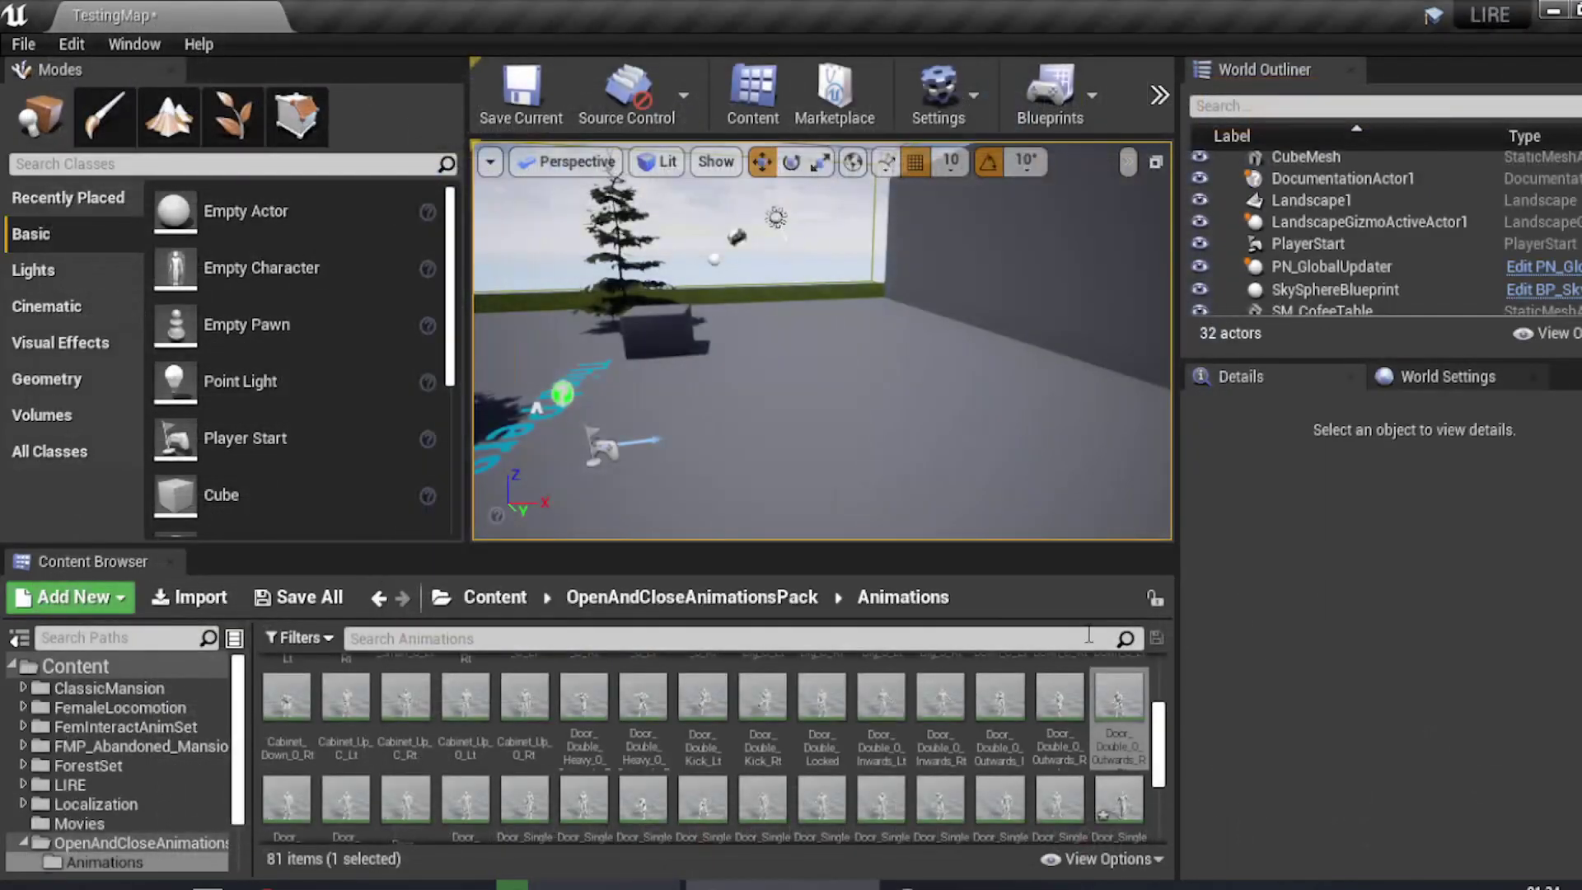
- In the Door_Single_O_Inwards_R_Lt animation, enable root motion with the root lock set to Ref Pose, and save the asset
scroll(1115, 768, down, 1)
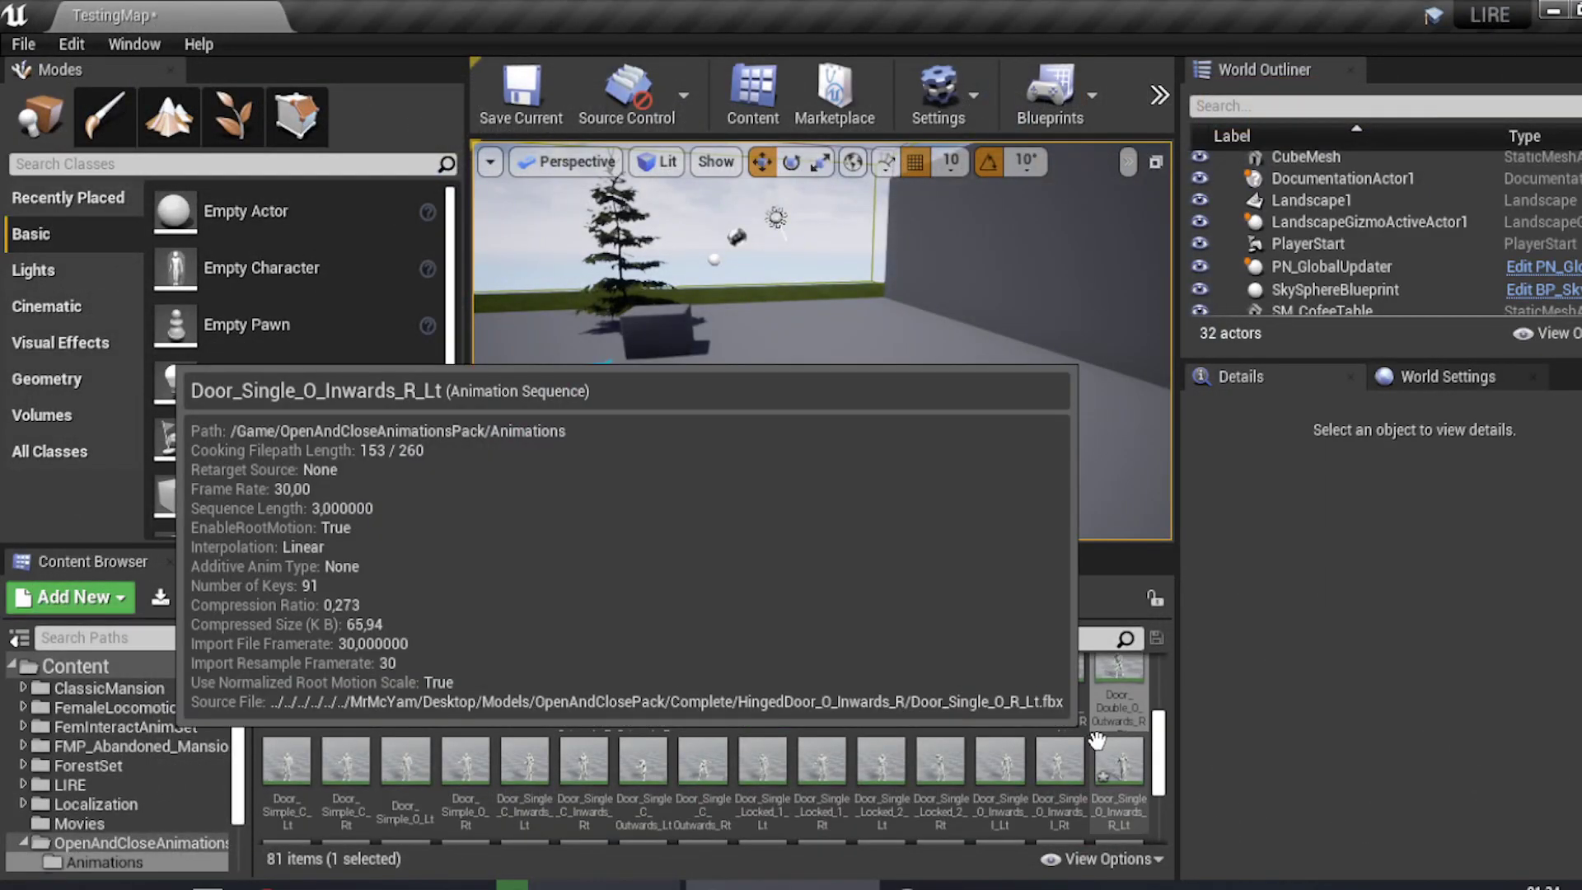
double_click(1118, 771)
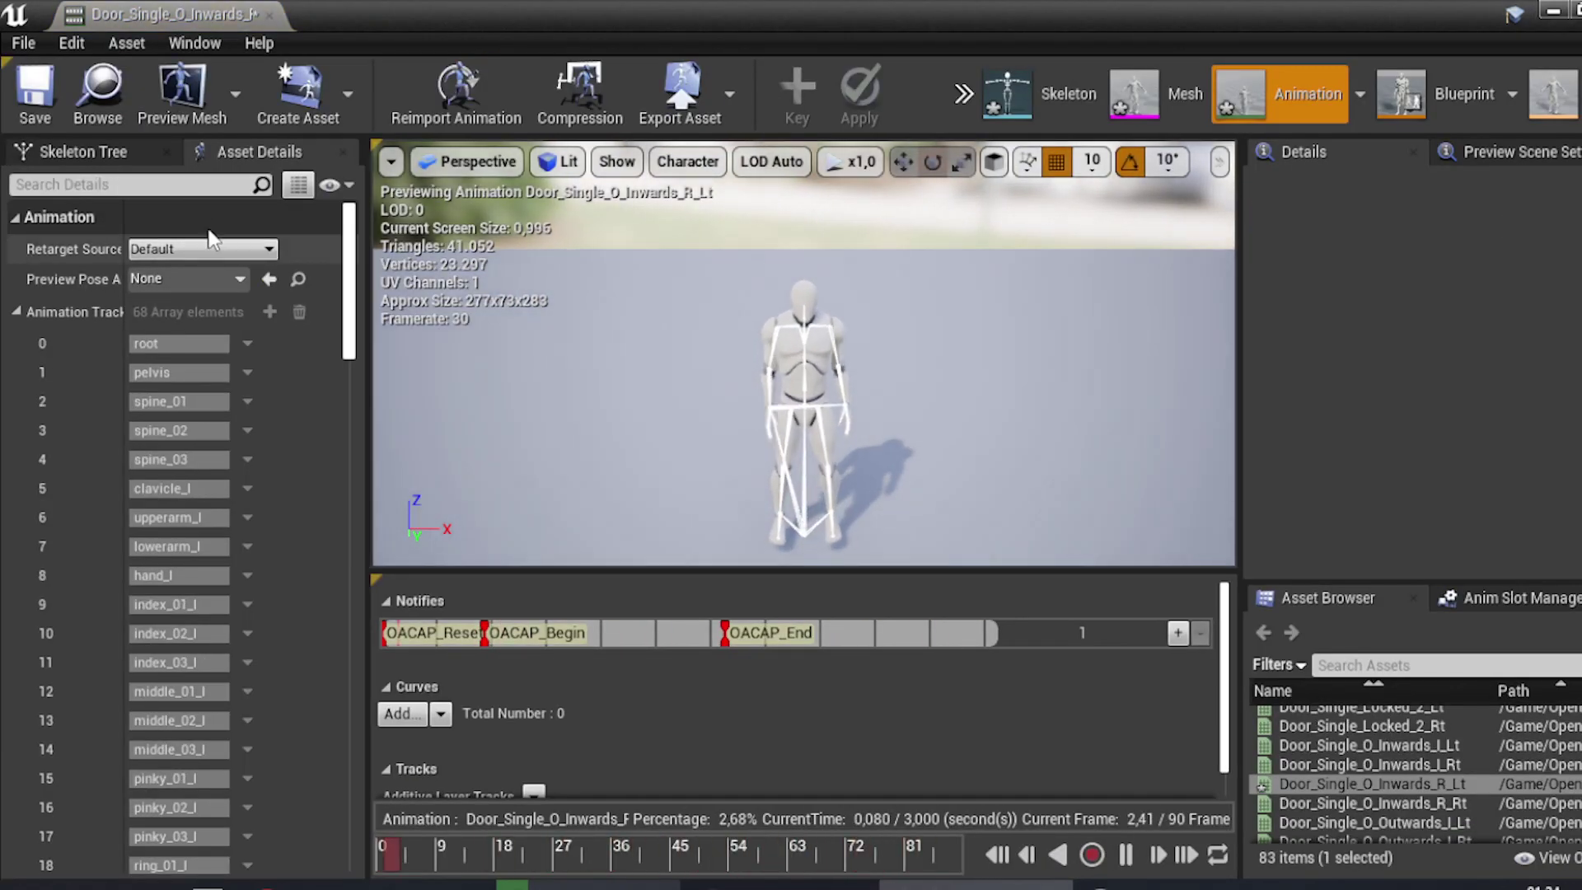
click(139, 185)
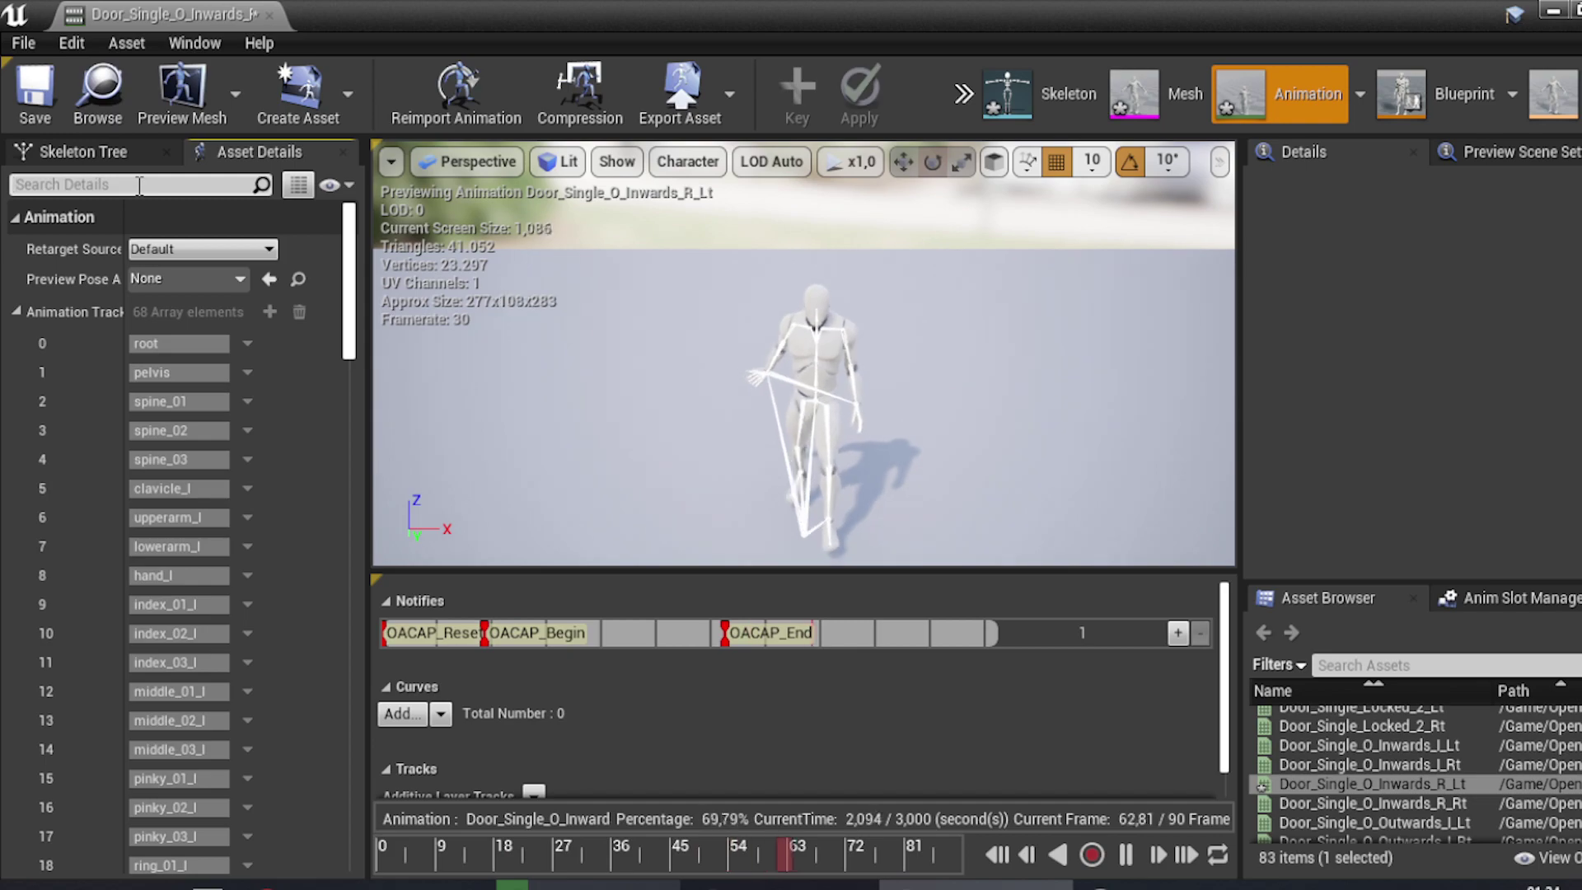
text(root m)
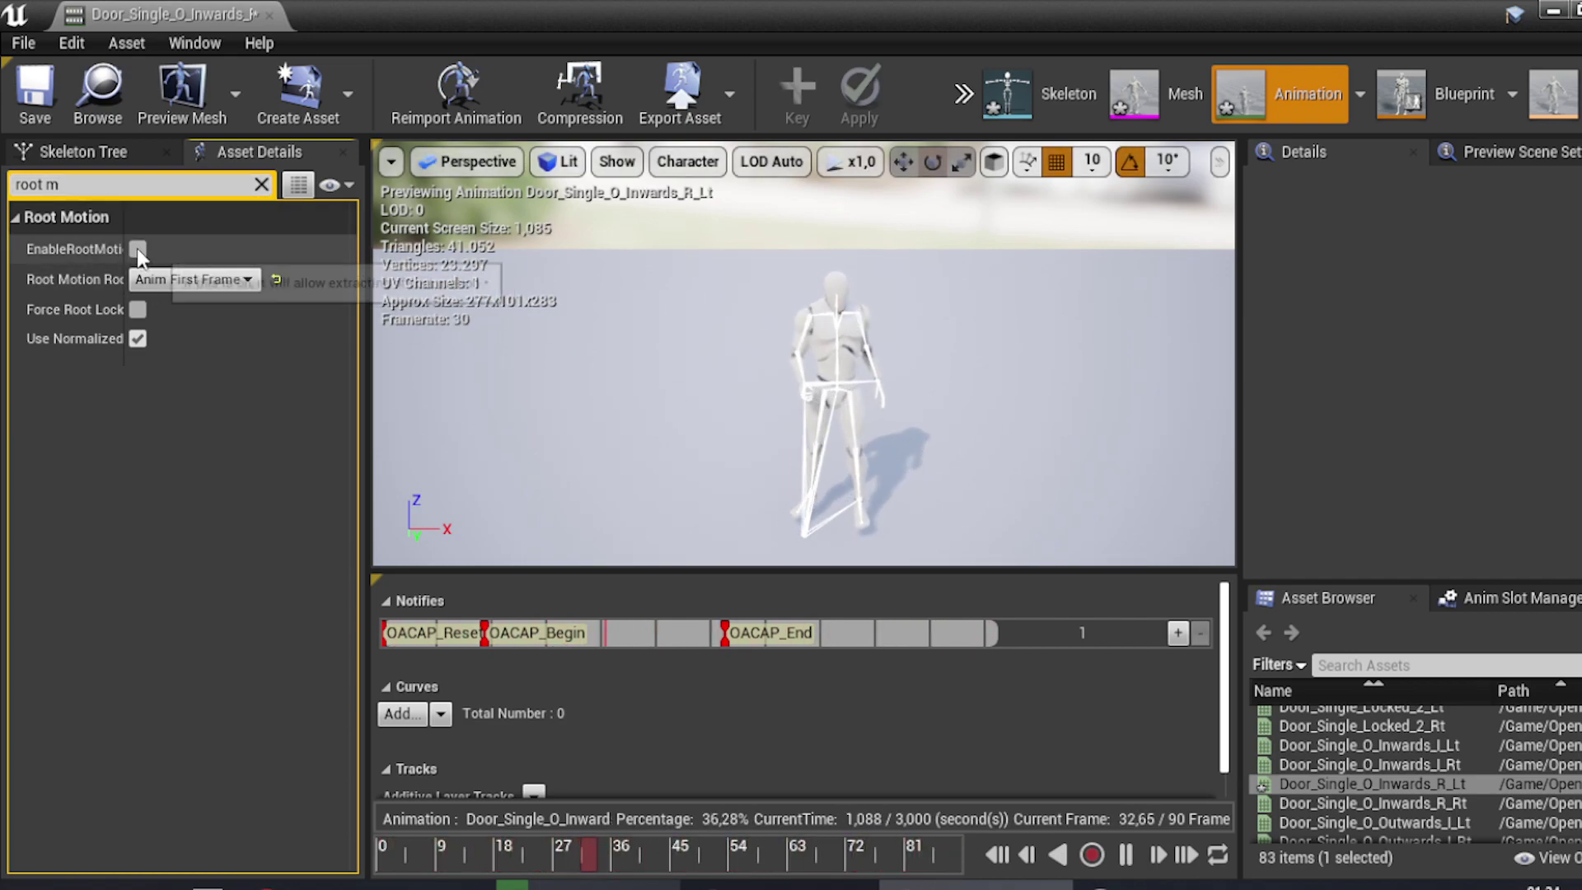
click(188, 280)
click(165, 300)
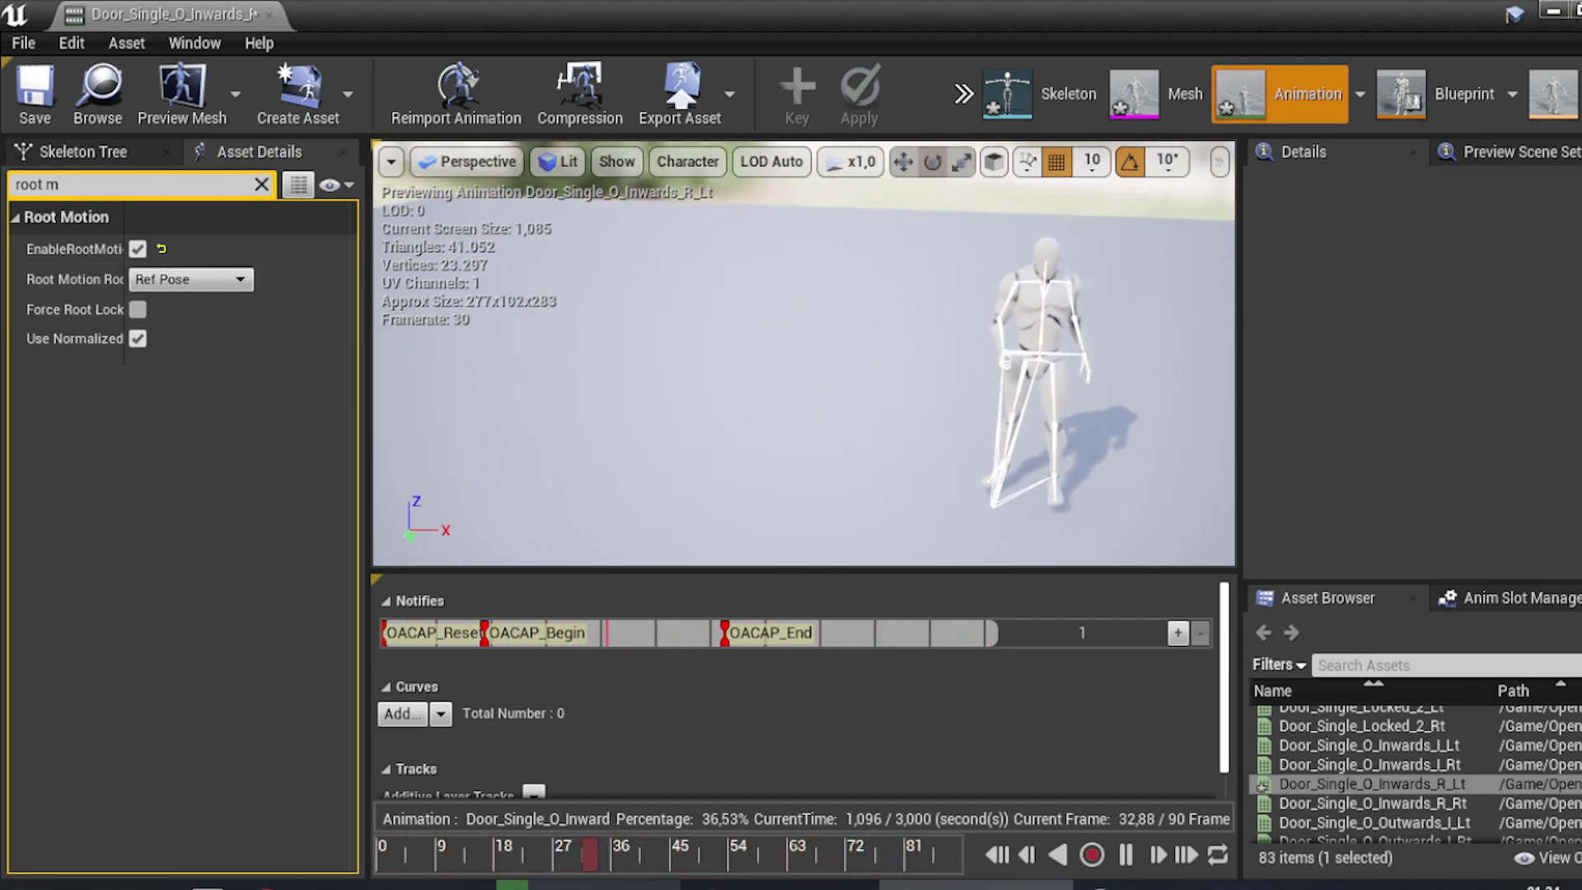
click(37, 103)
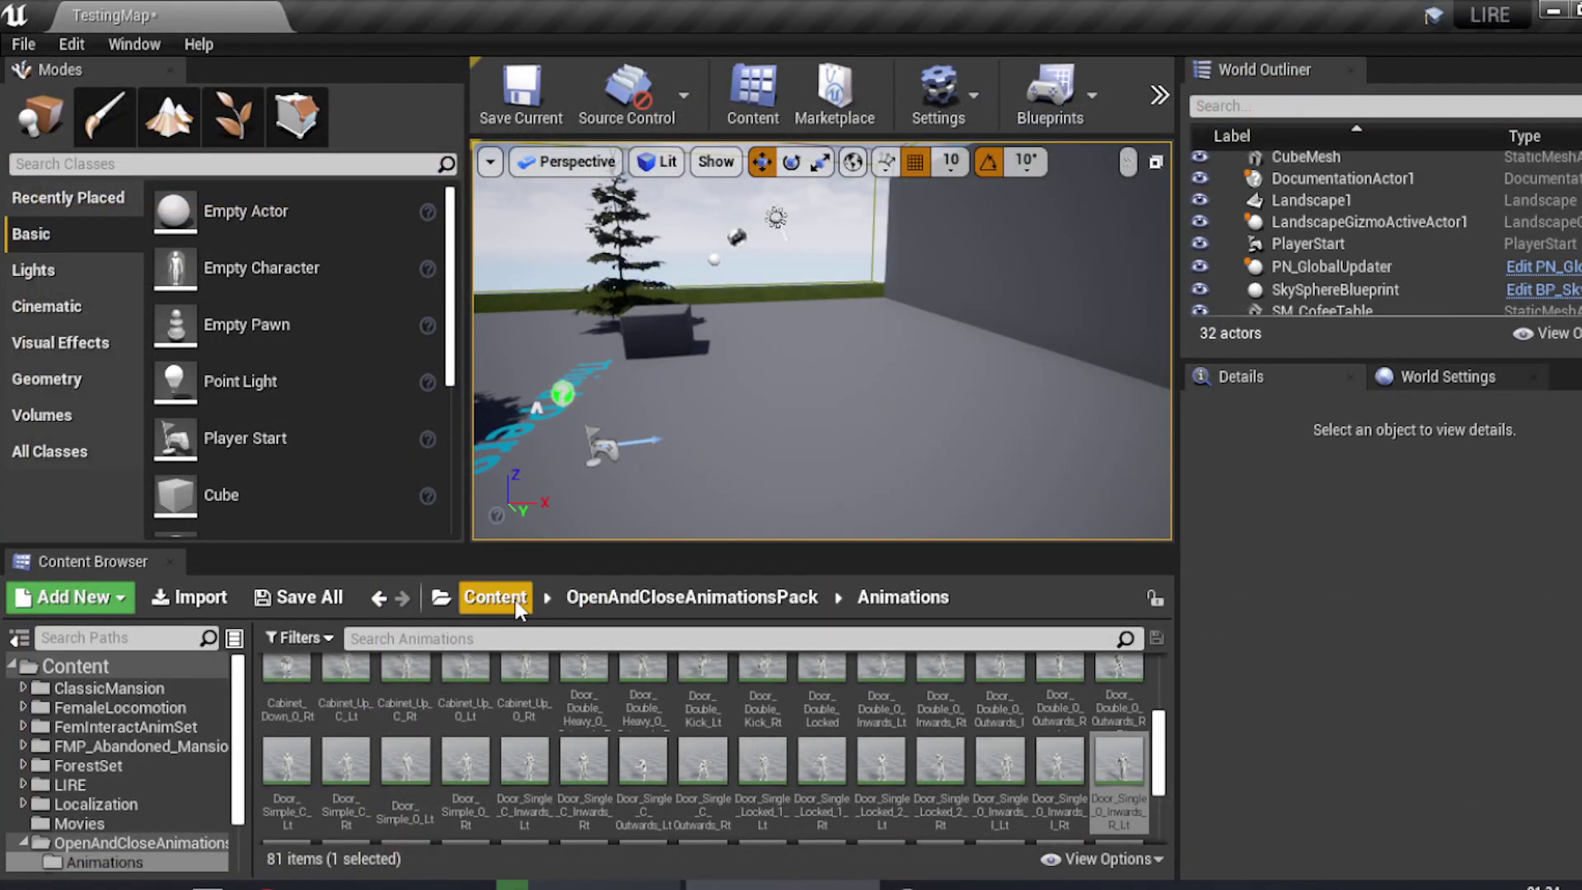
- Return to the Animations folder of OpenAndCloseAnimationsPack and locate the single-door animations
click(519, 602)
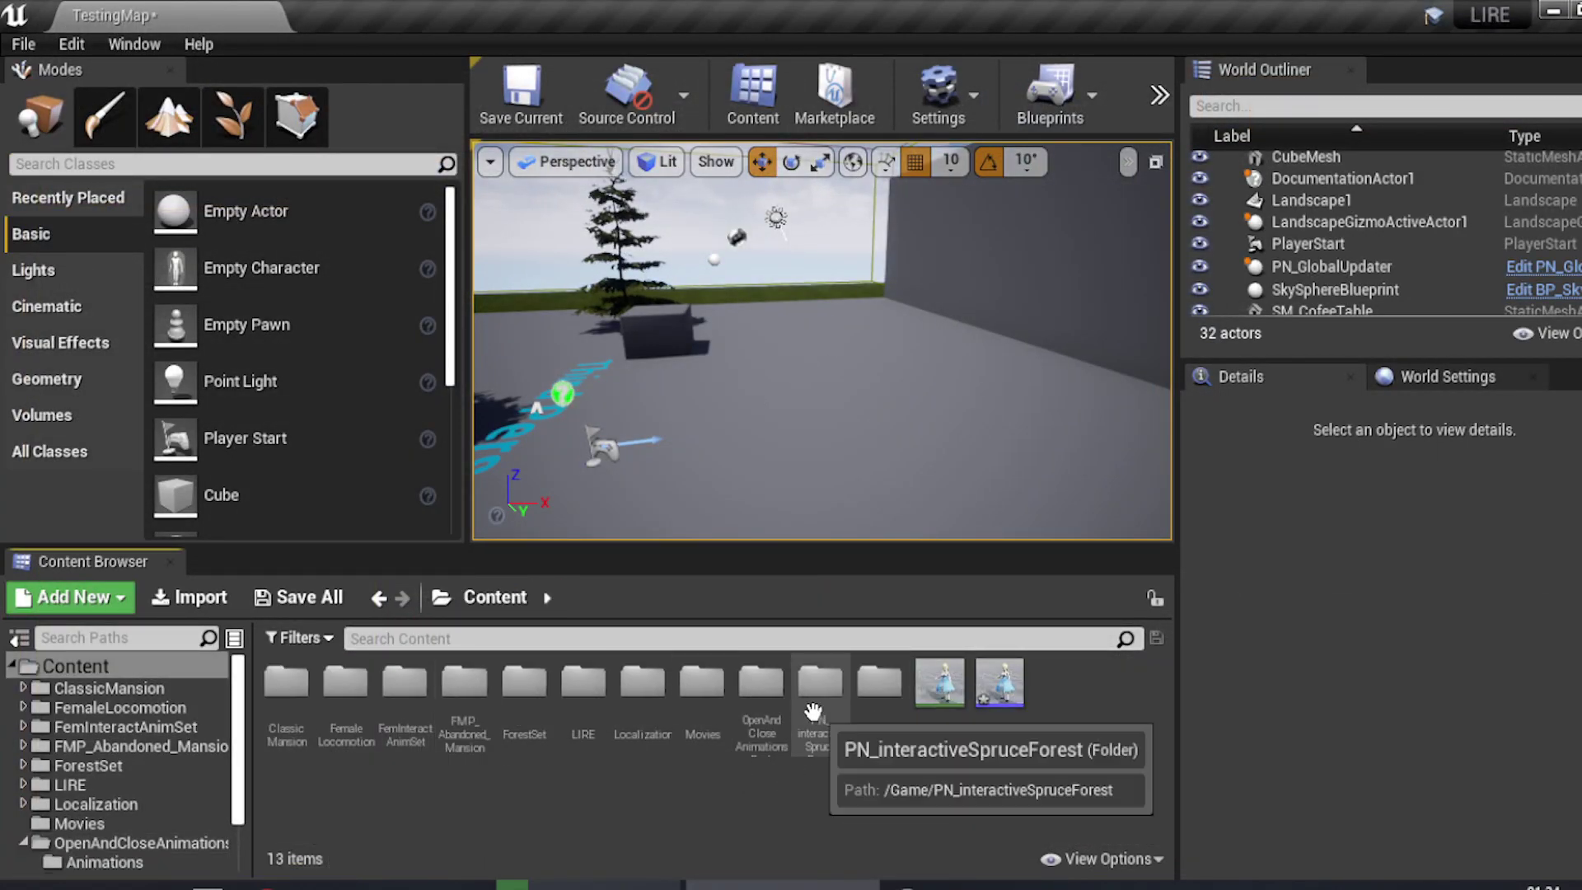
double_click(766, 694)
double_click(304, 696)
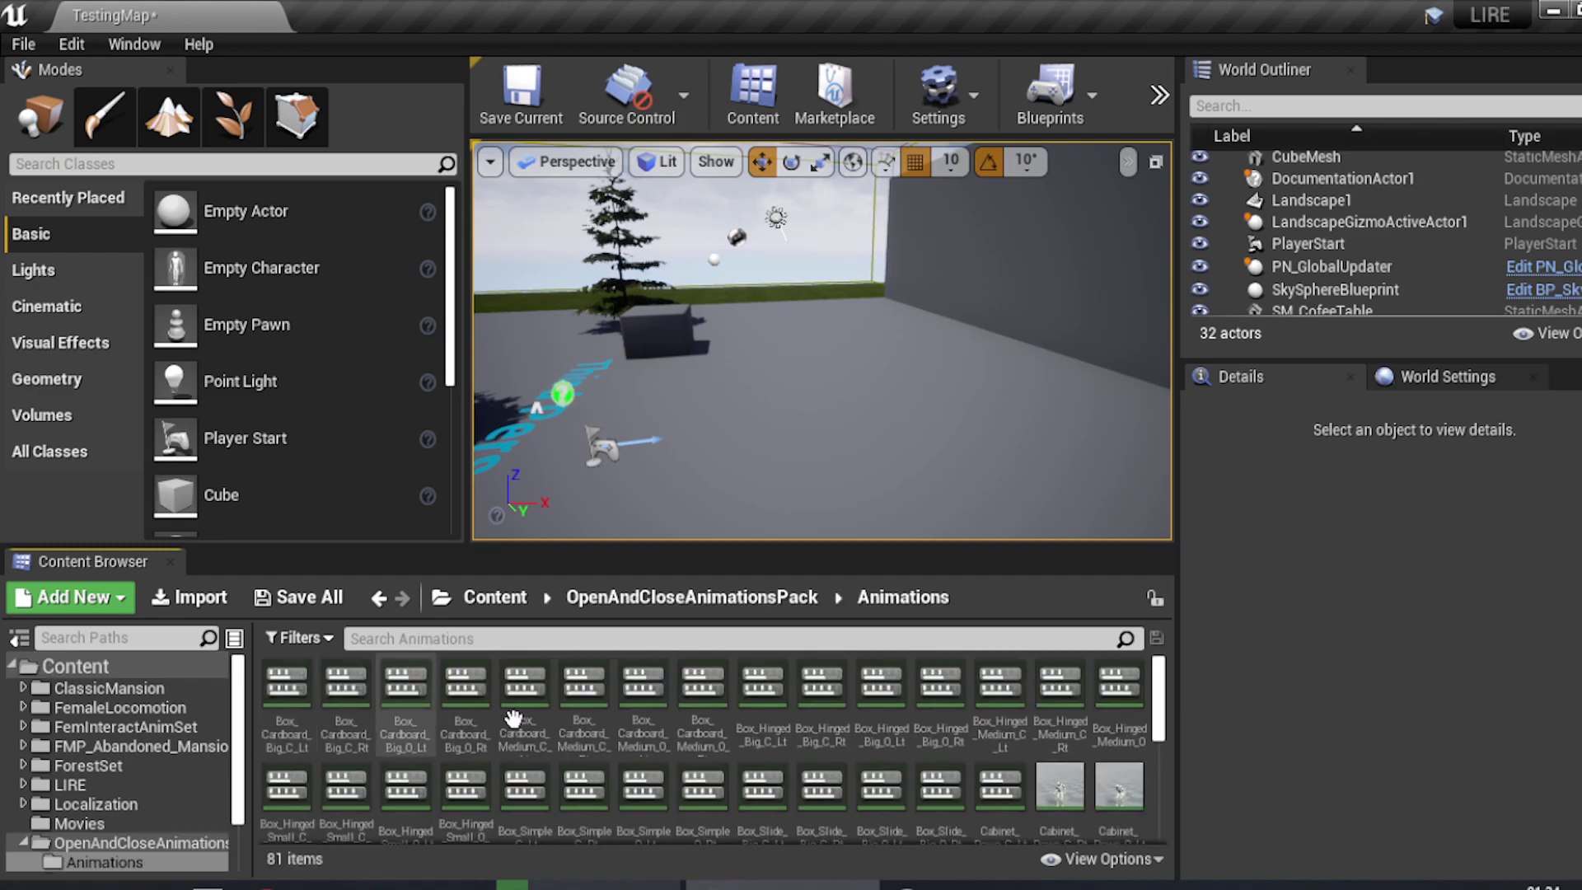
scroll(1114, 713, down, 2)
scroll(1114, 713, down, 3)
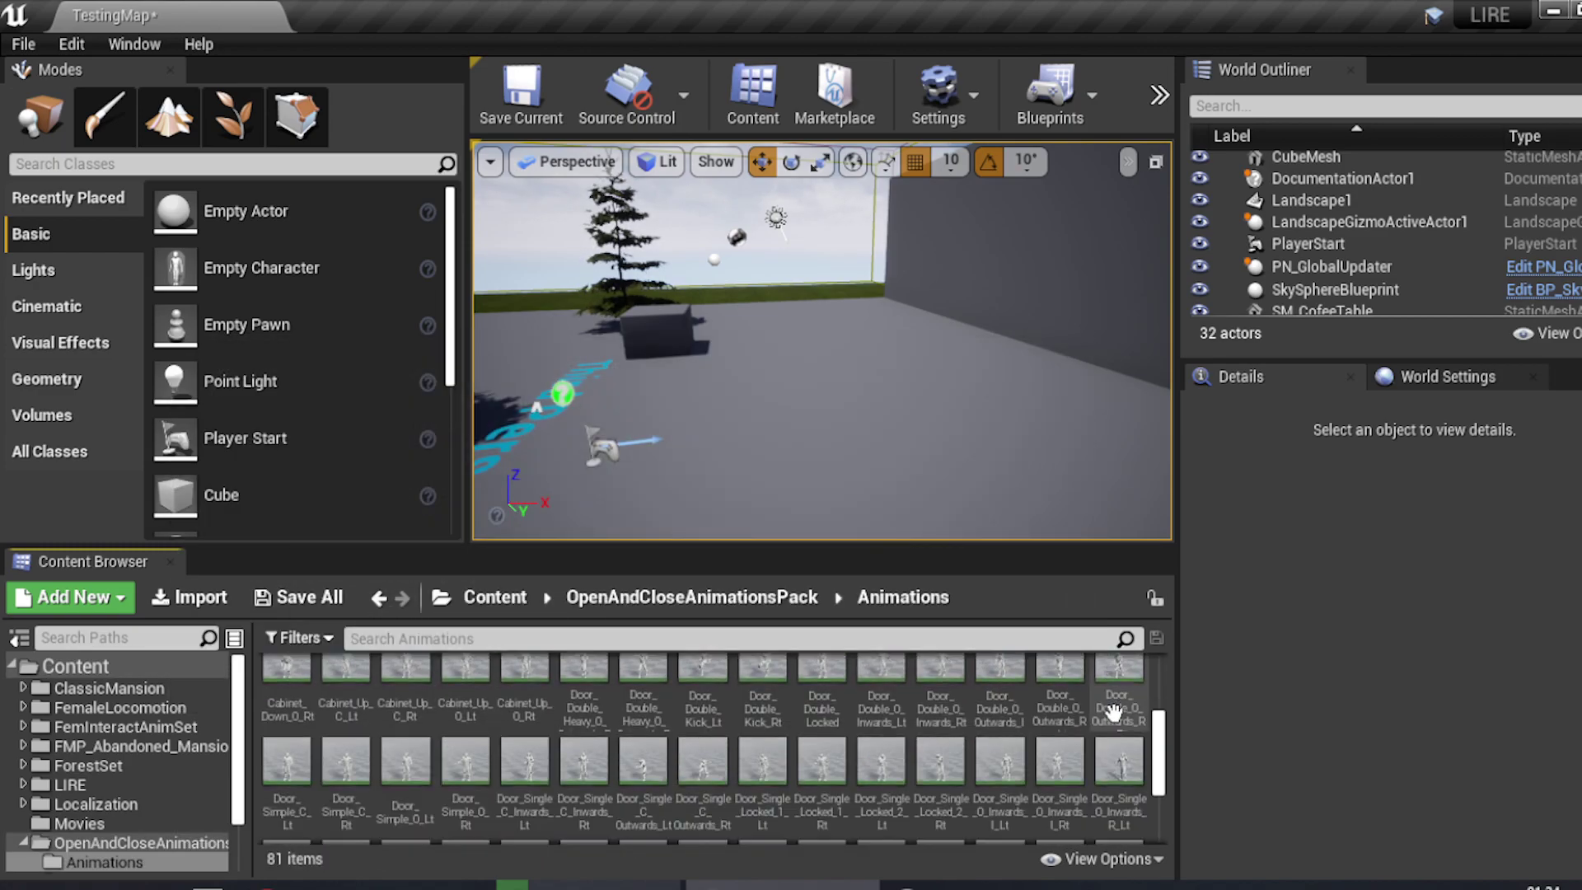
- Duplicate and retarget Door_Single_O_Inwards_R_Lt to Eve_Skeleton, and rename the copy as Eve2Door_Single_O_Inwards_R_Lt
click(1116, 732)
right_click(1117, 733)
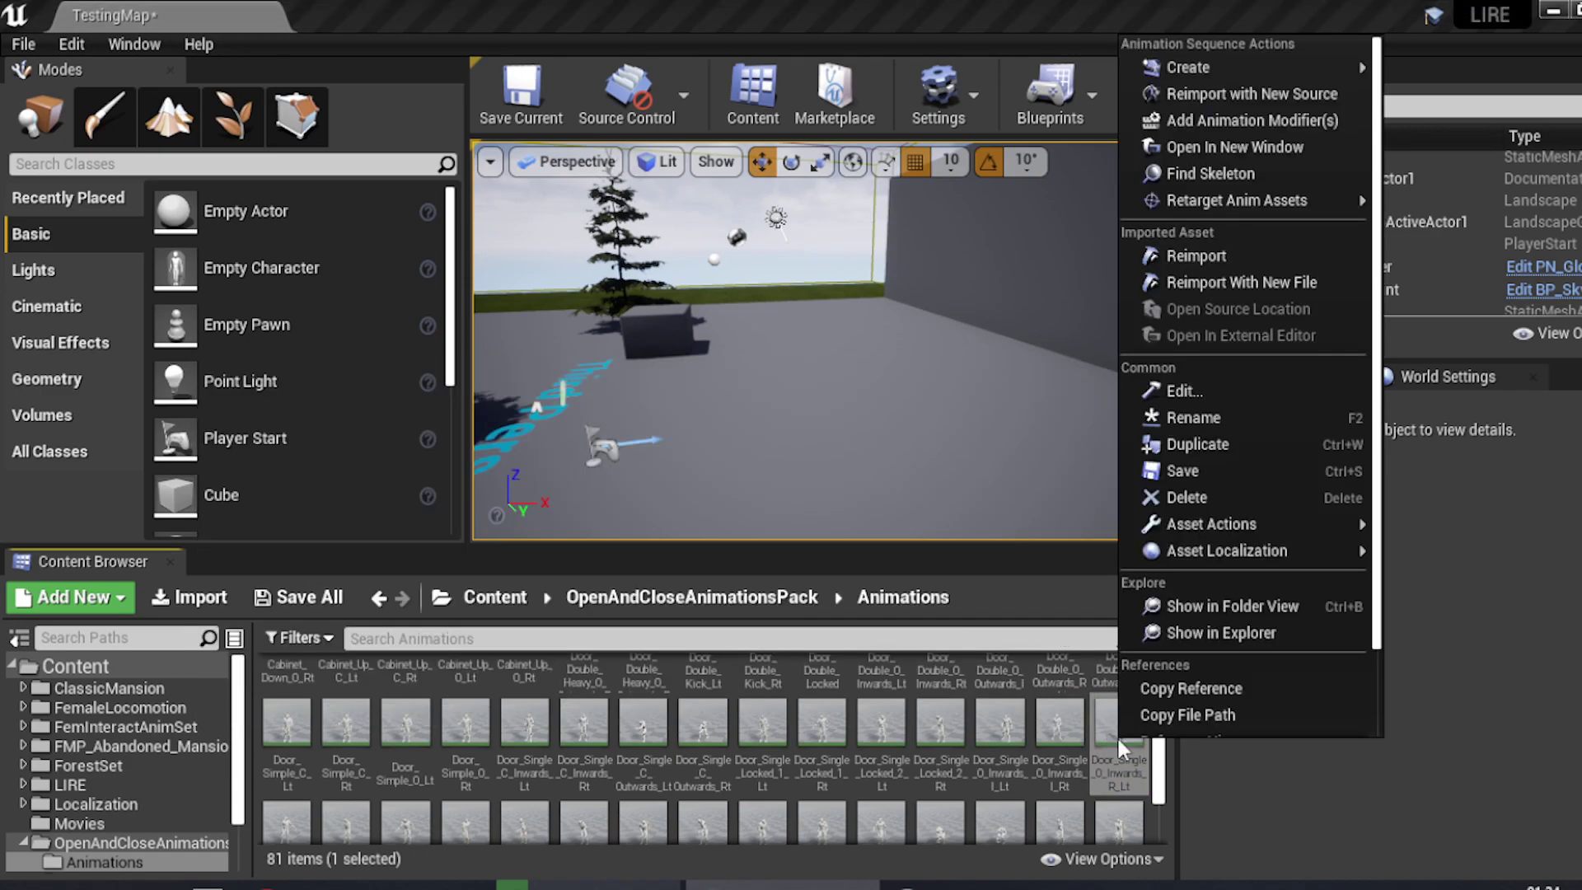
mouse_move(1289, 204)
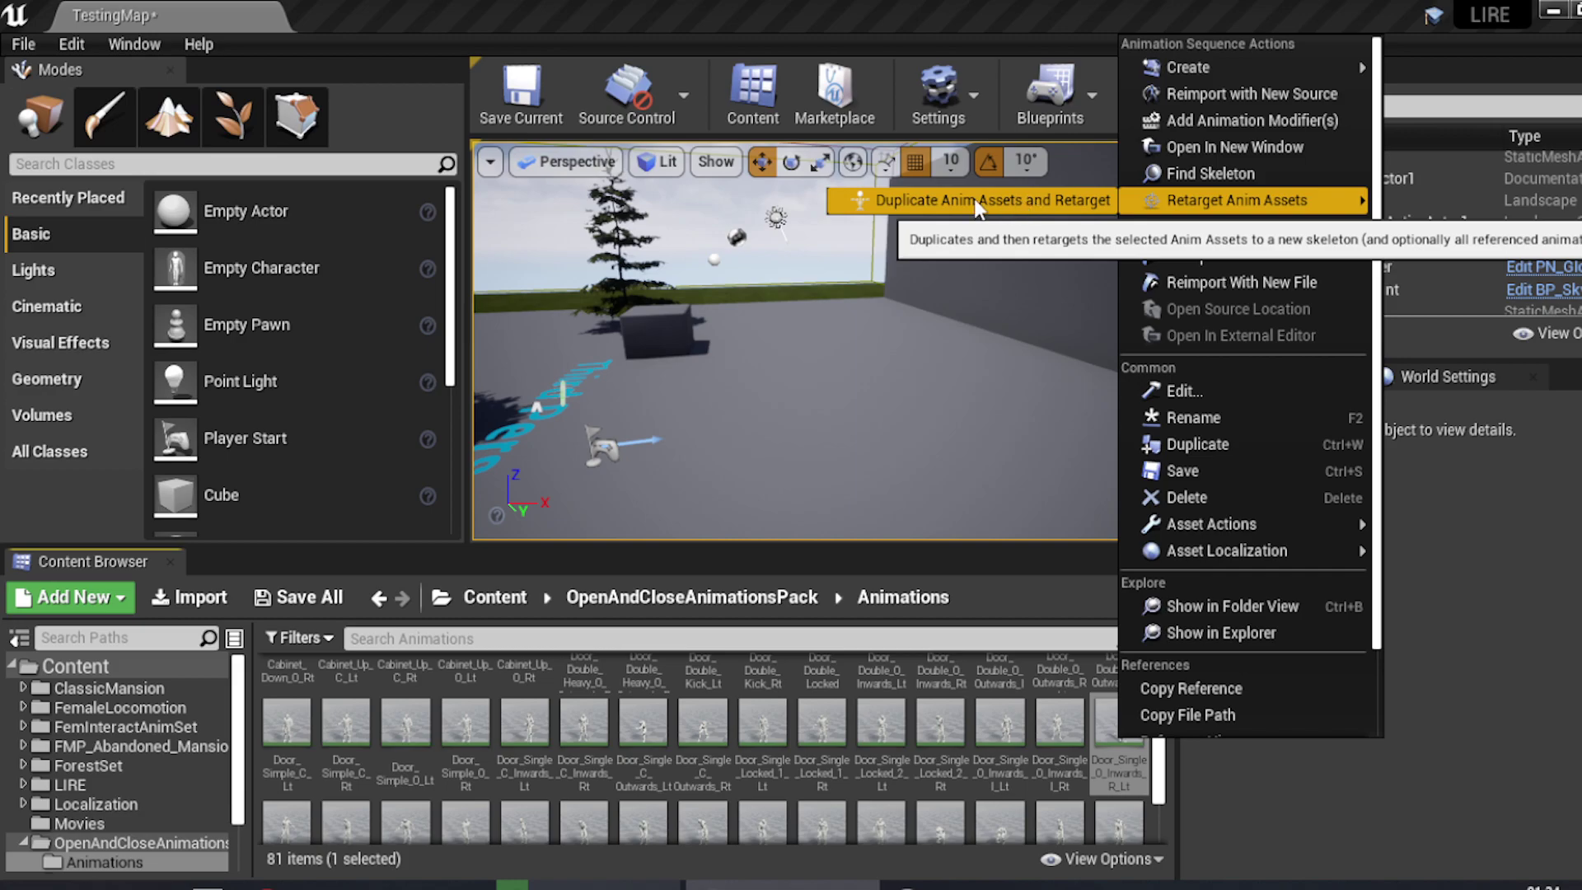
click(1027, 198)
click(248, 297)
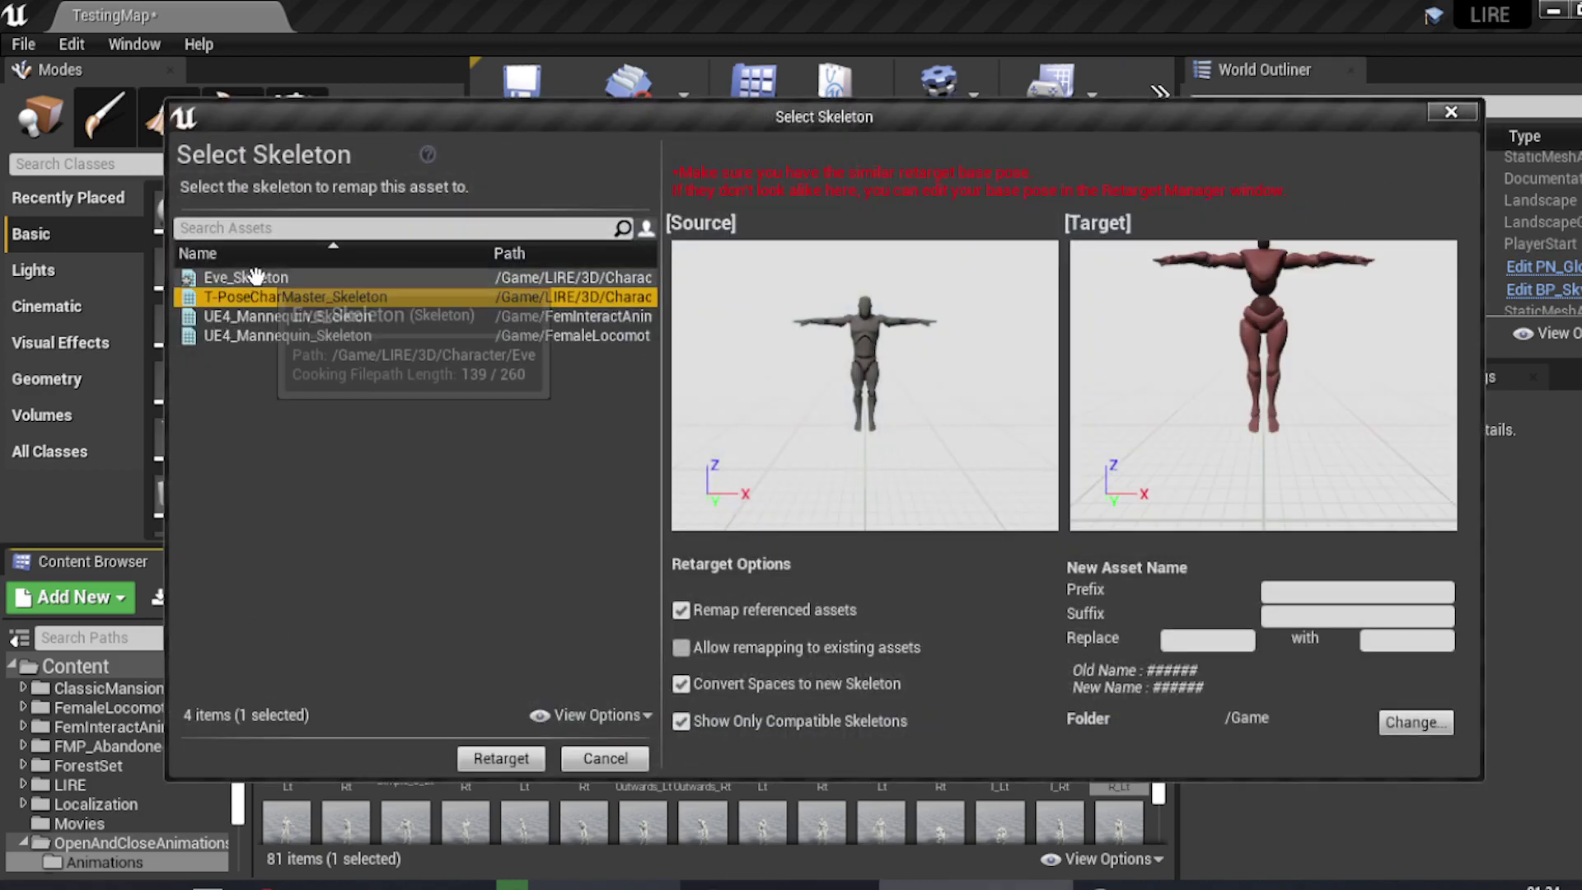
click(247, 277)
click(499, 759)
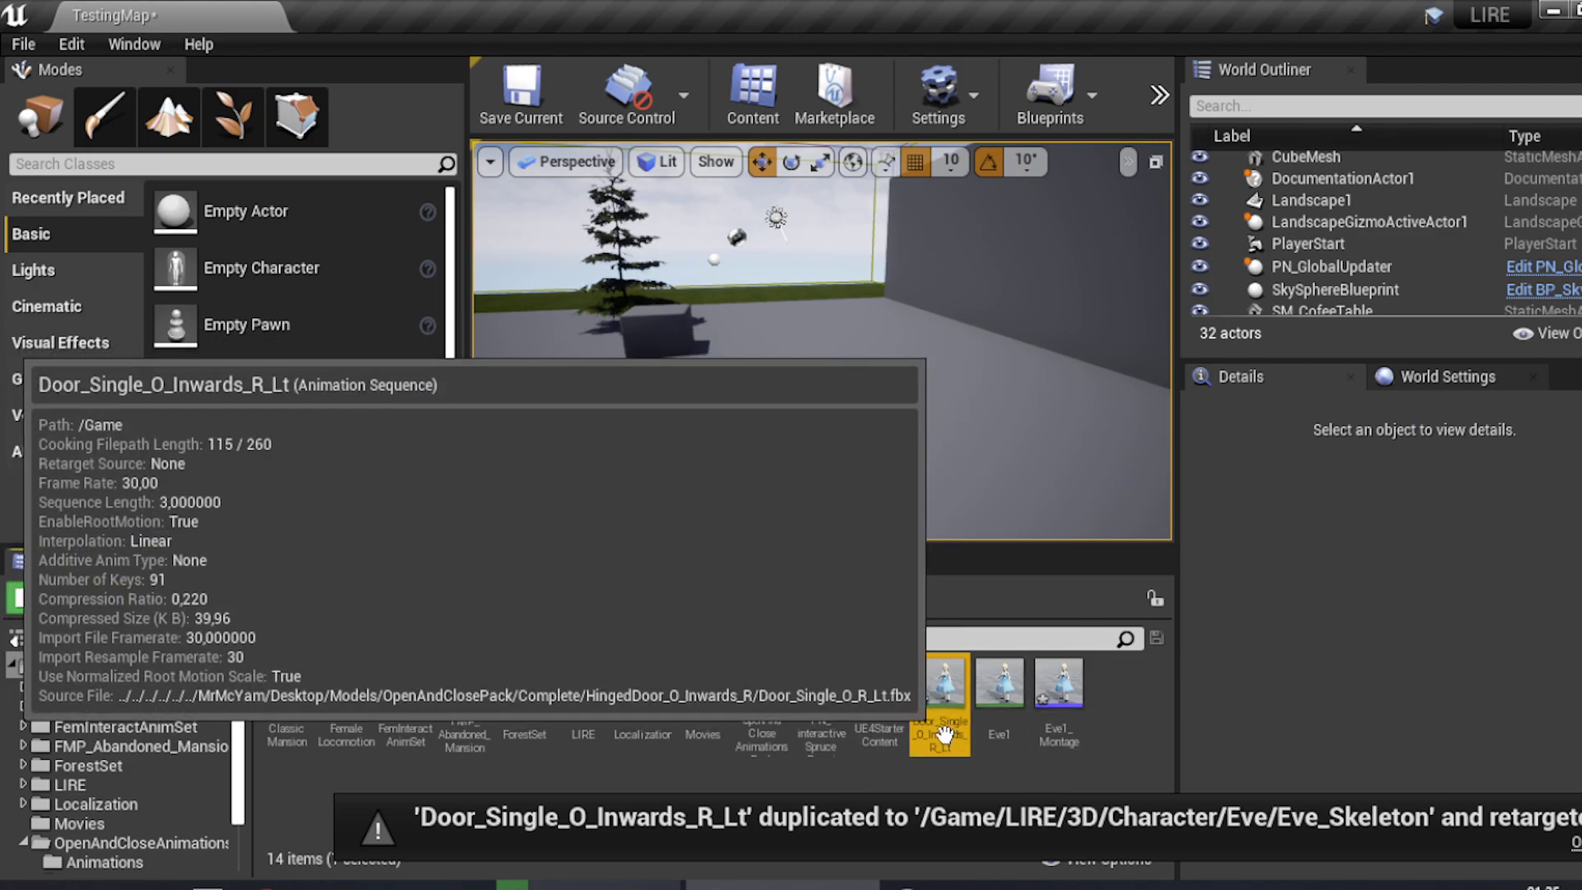
key(F2)
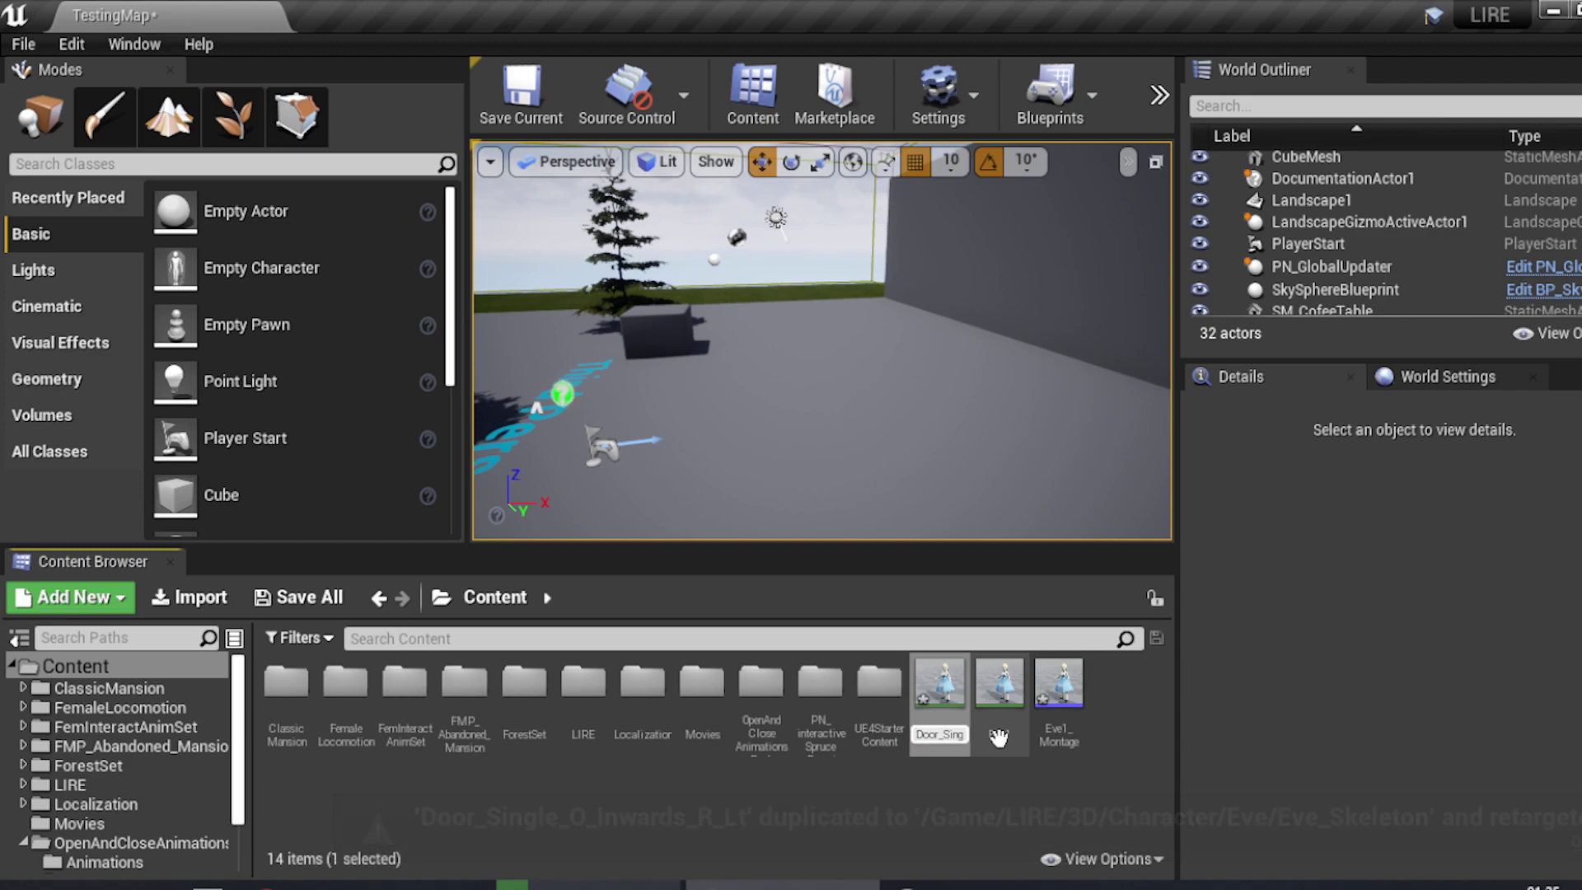
key(Return)
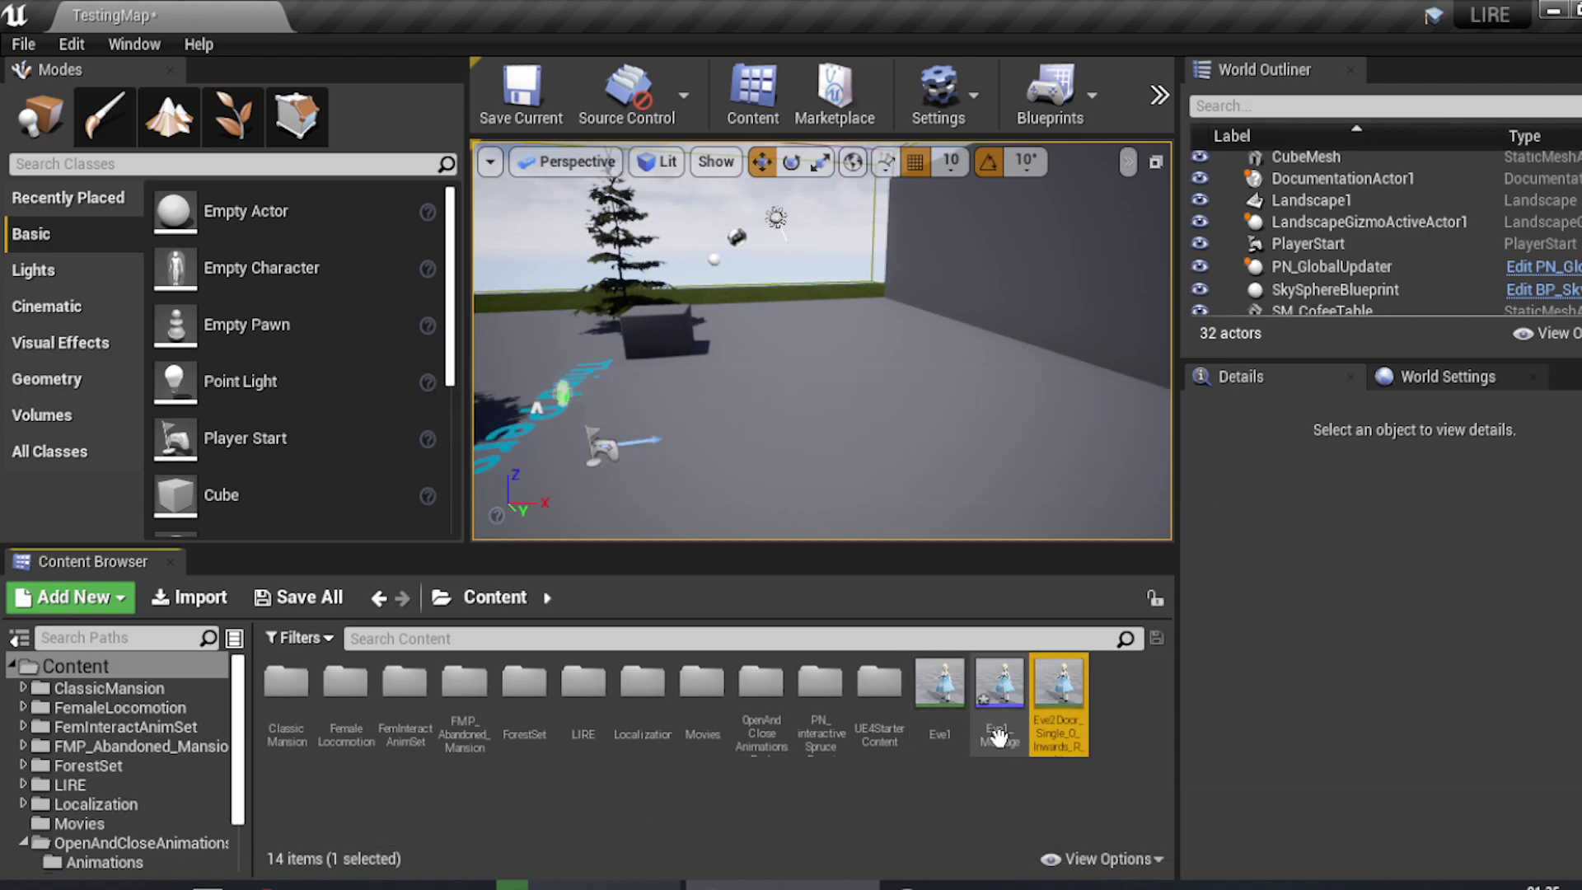
- Search the content for "bp eve thir", open EveThirdPersonBP and check the montage choices of its Play Anim Montage node
click(765, 637)
text(bp)
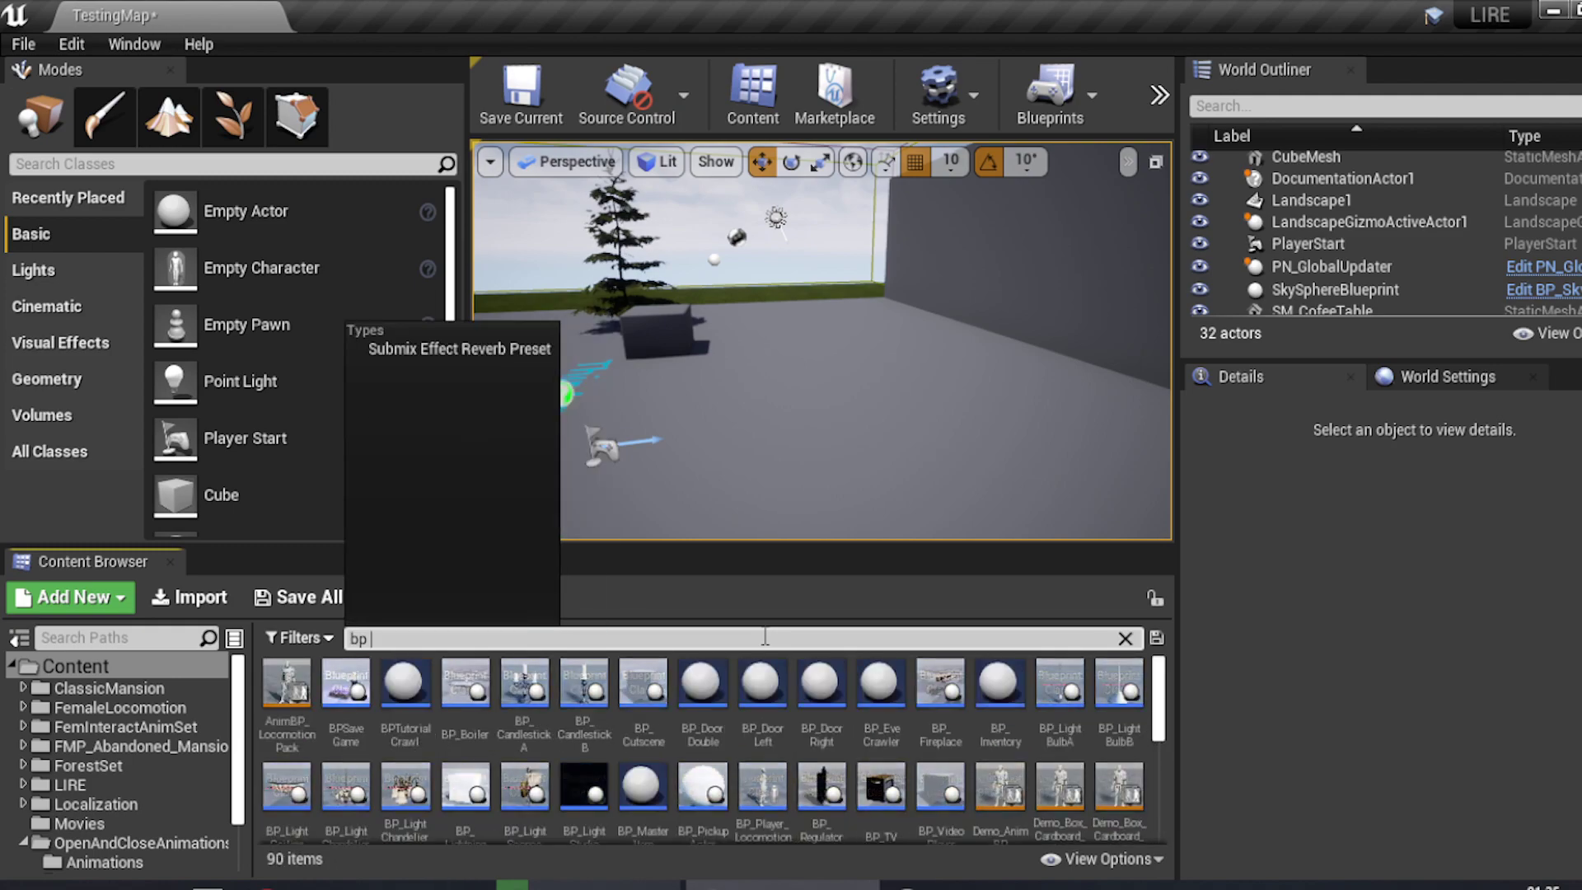
text( eve thi)
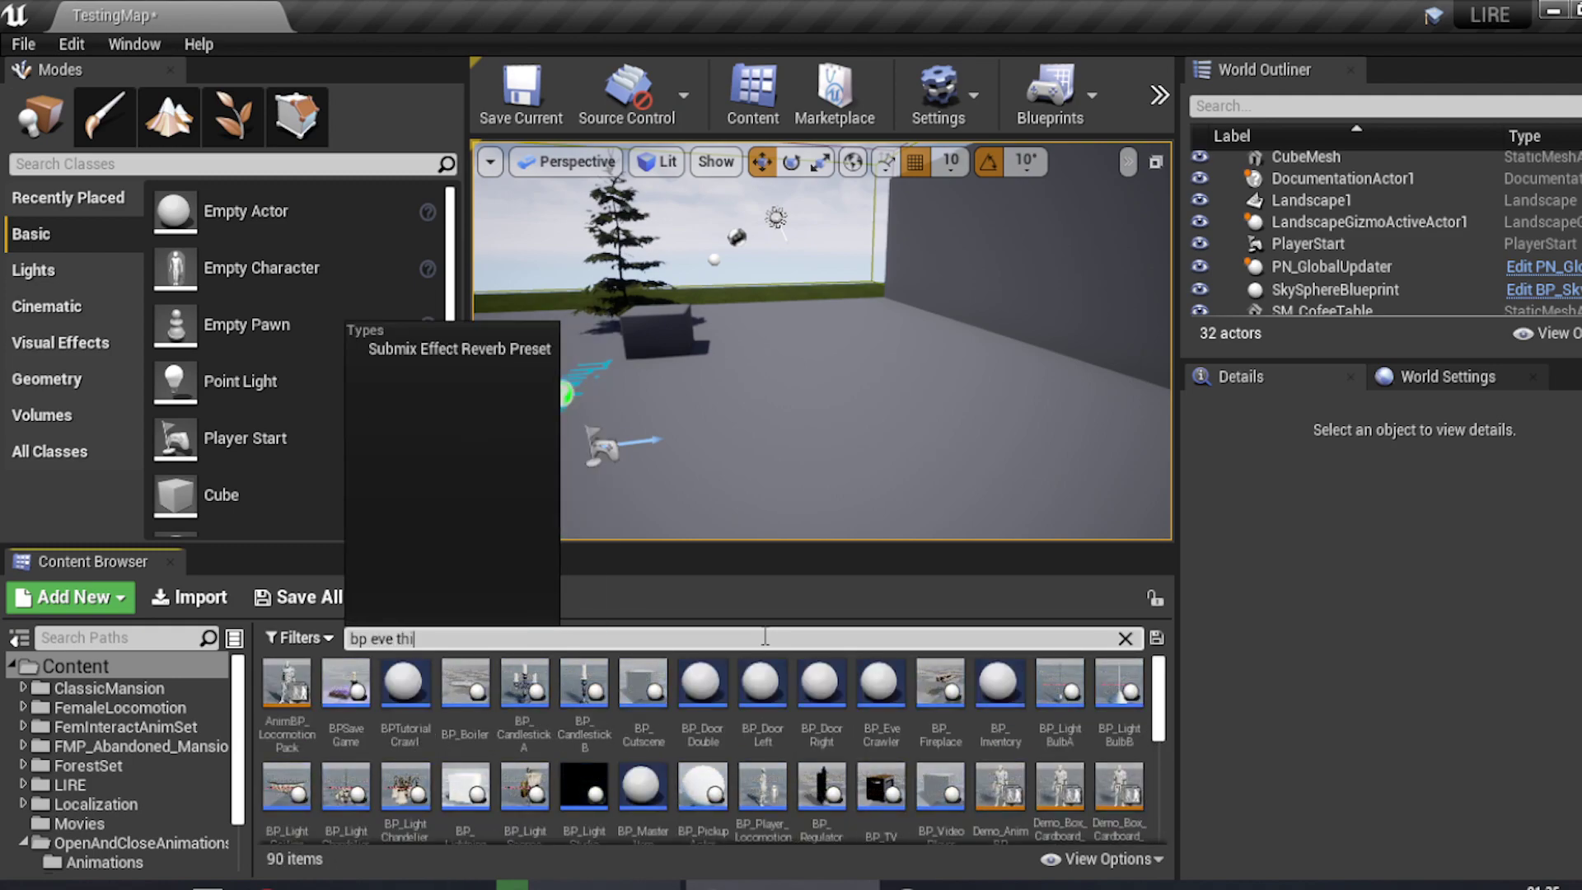
text(r)
double_click(303, 719)
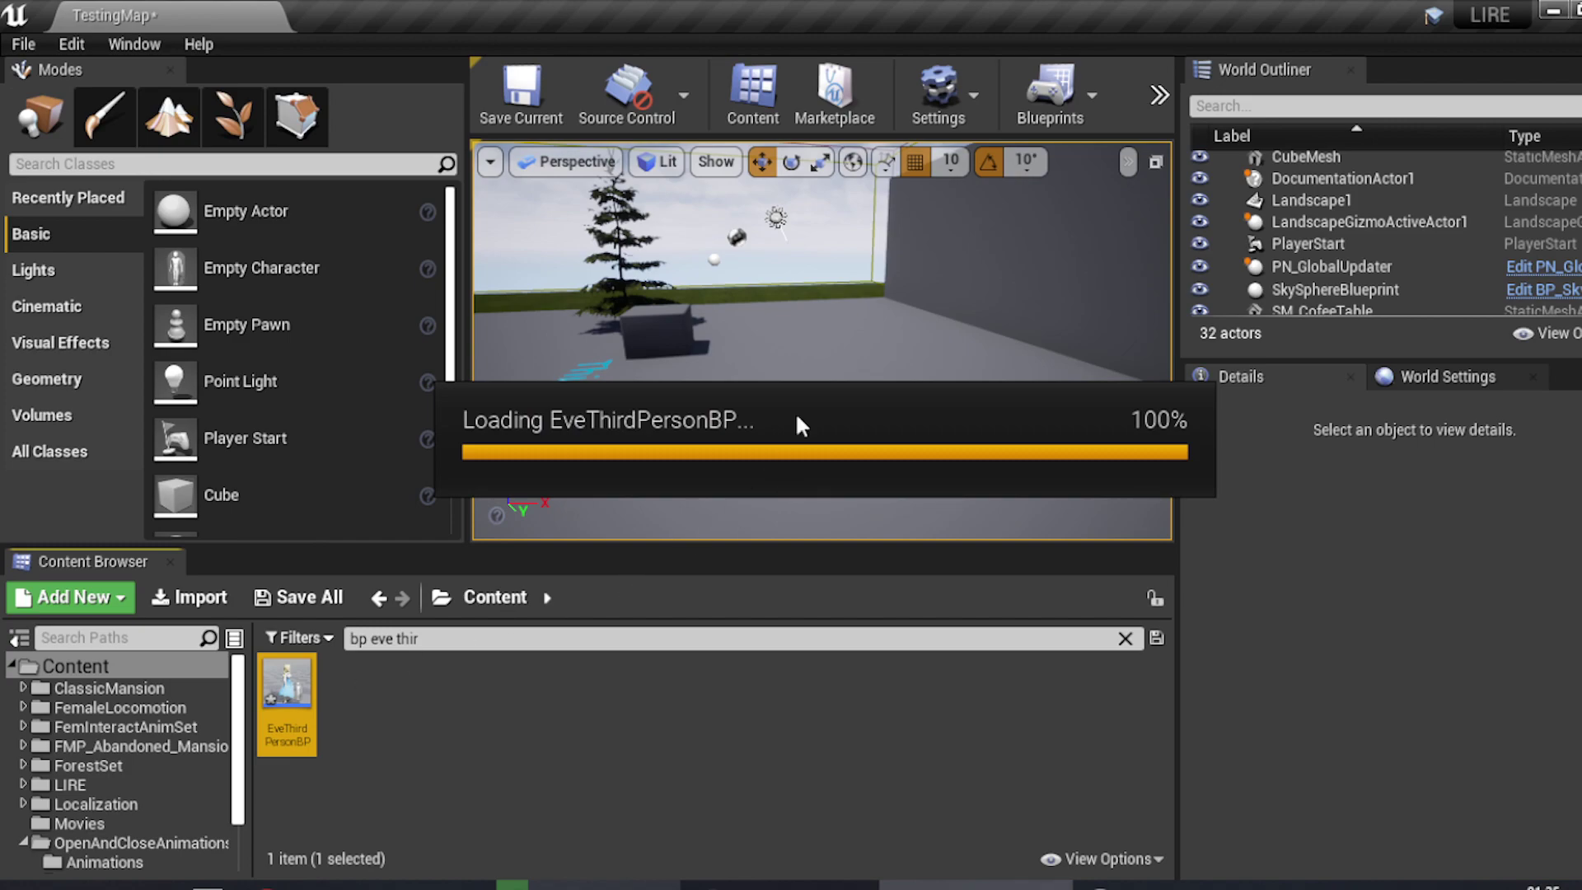
scroll(883, 610, up, 4)
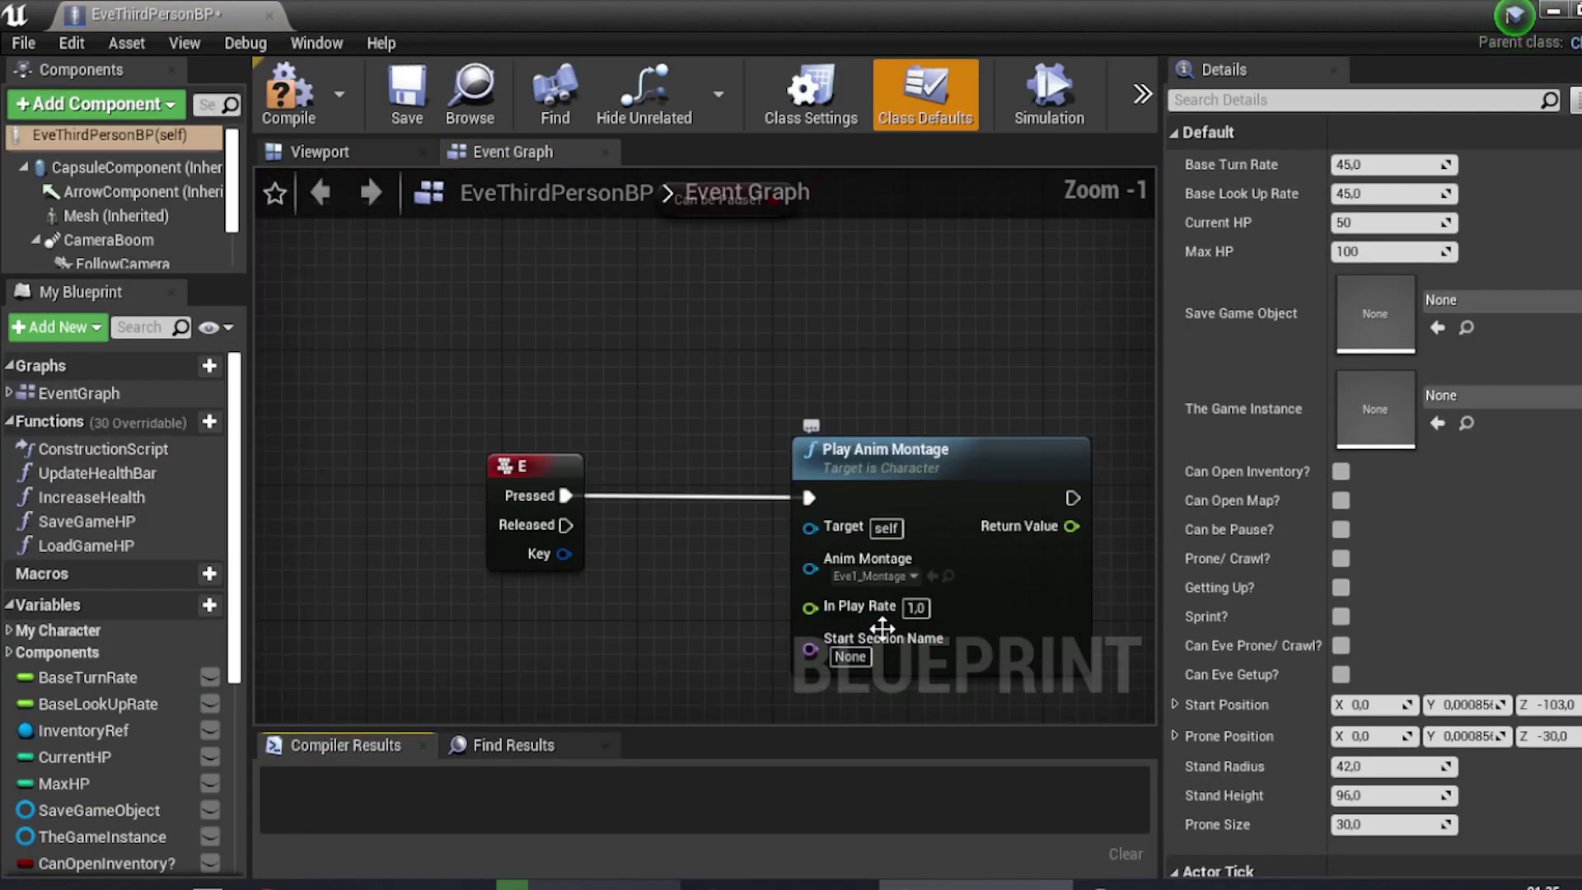
click(868, 576)
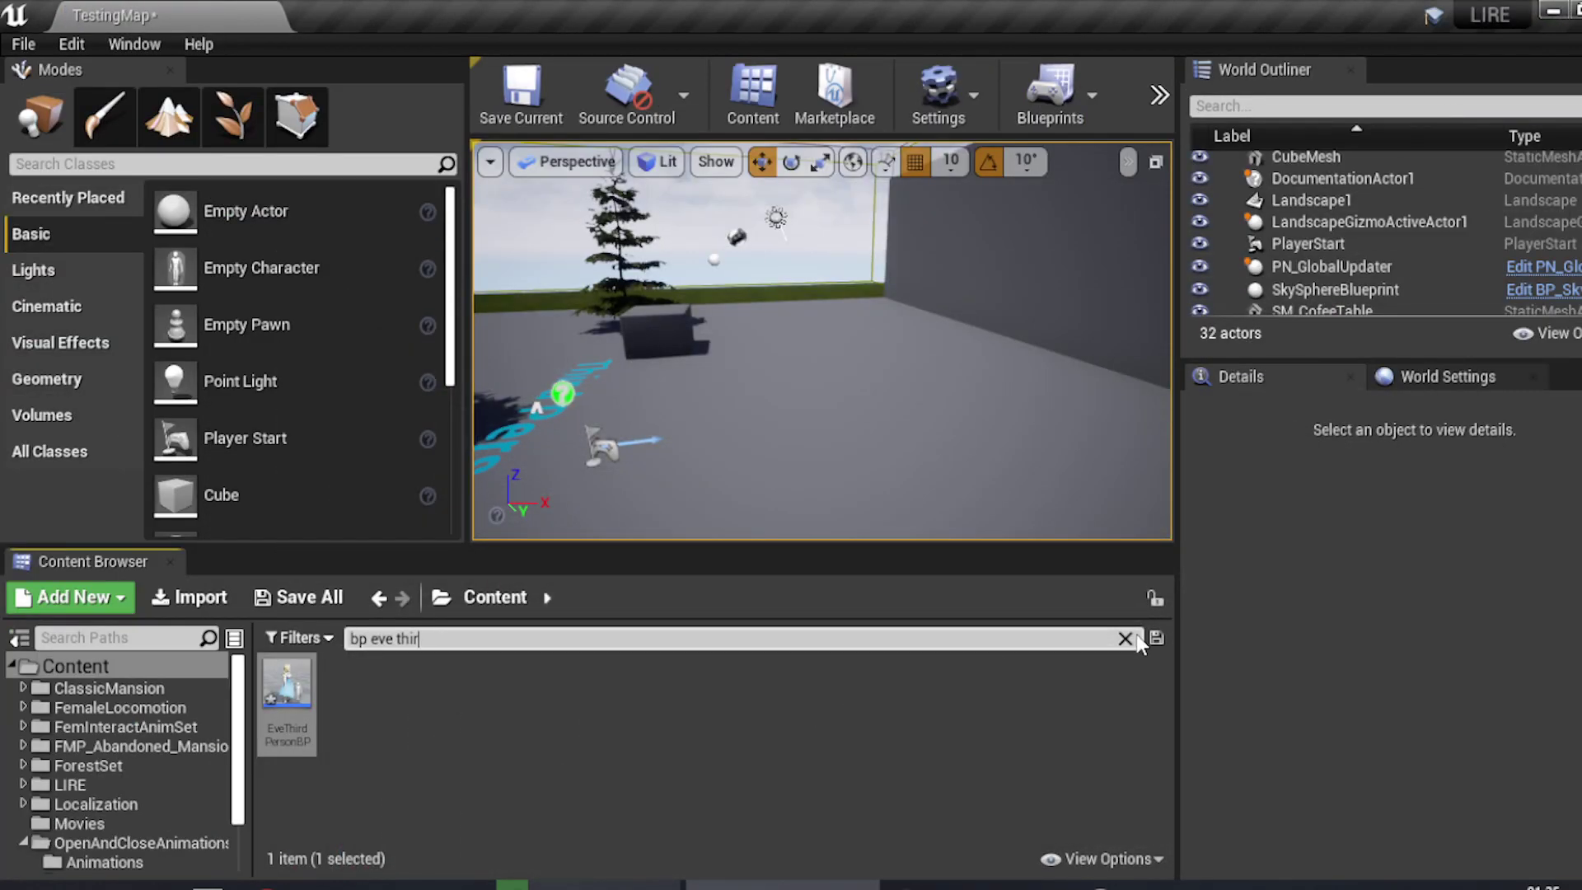
- Create an AnimMontage from Eve2Door_Single_O_Inwards_R_Lt and assign it to the Play Anim Montage node of the E key event in EveThirdPersonBP
click(1139, 639)
click(1063, 707)
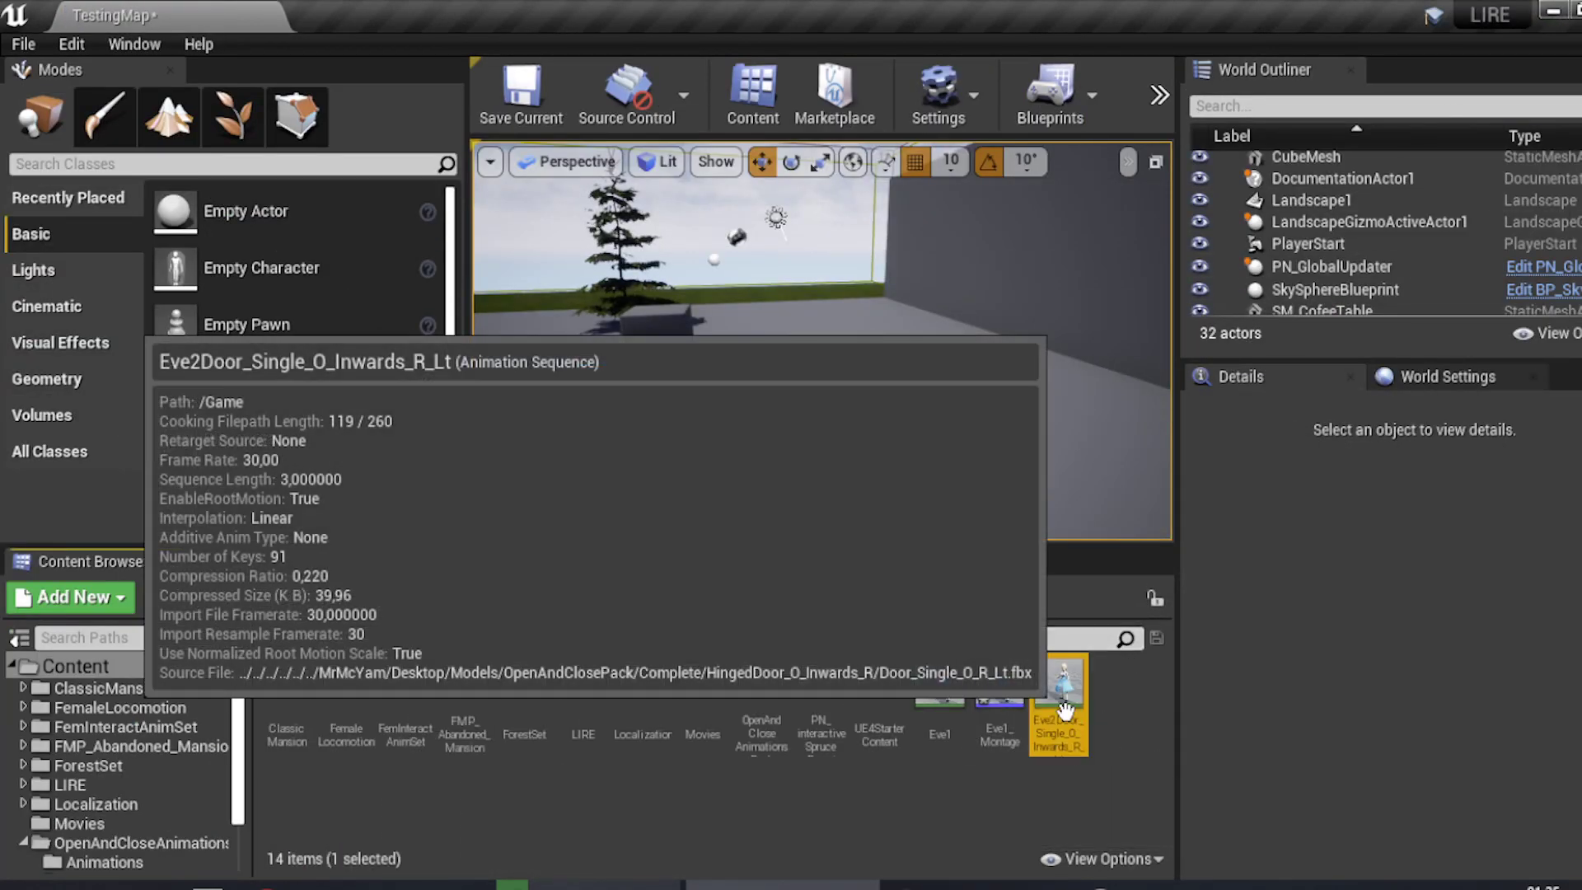
right_click(1063, 707)
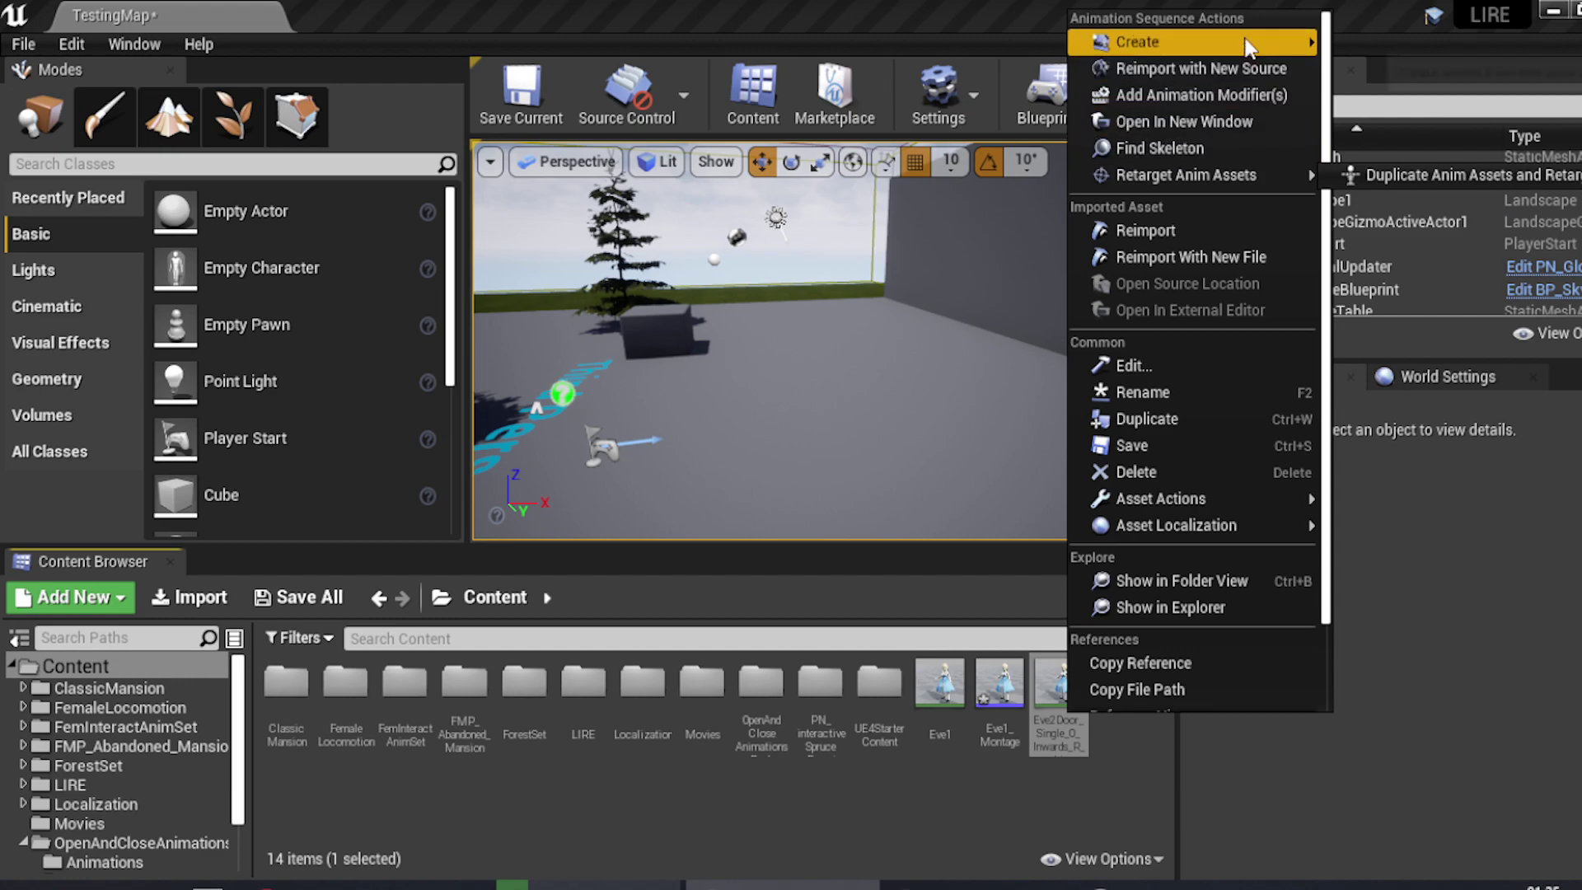
mouse_move(1236, 41)
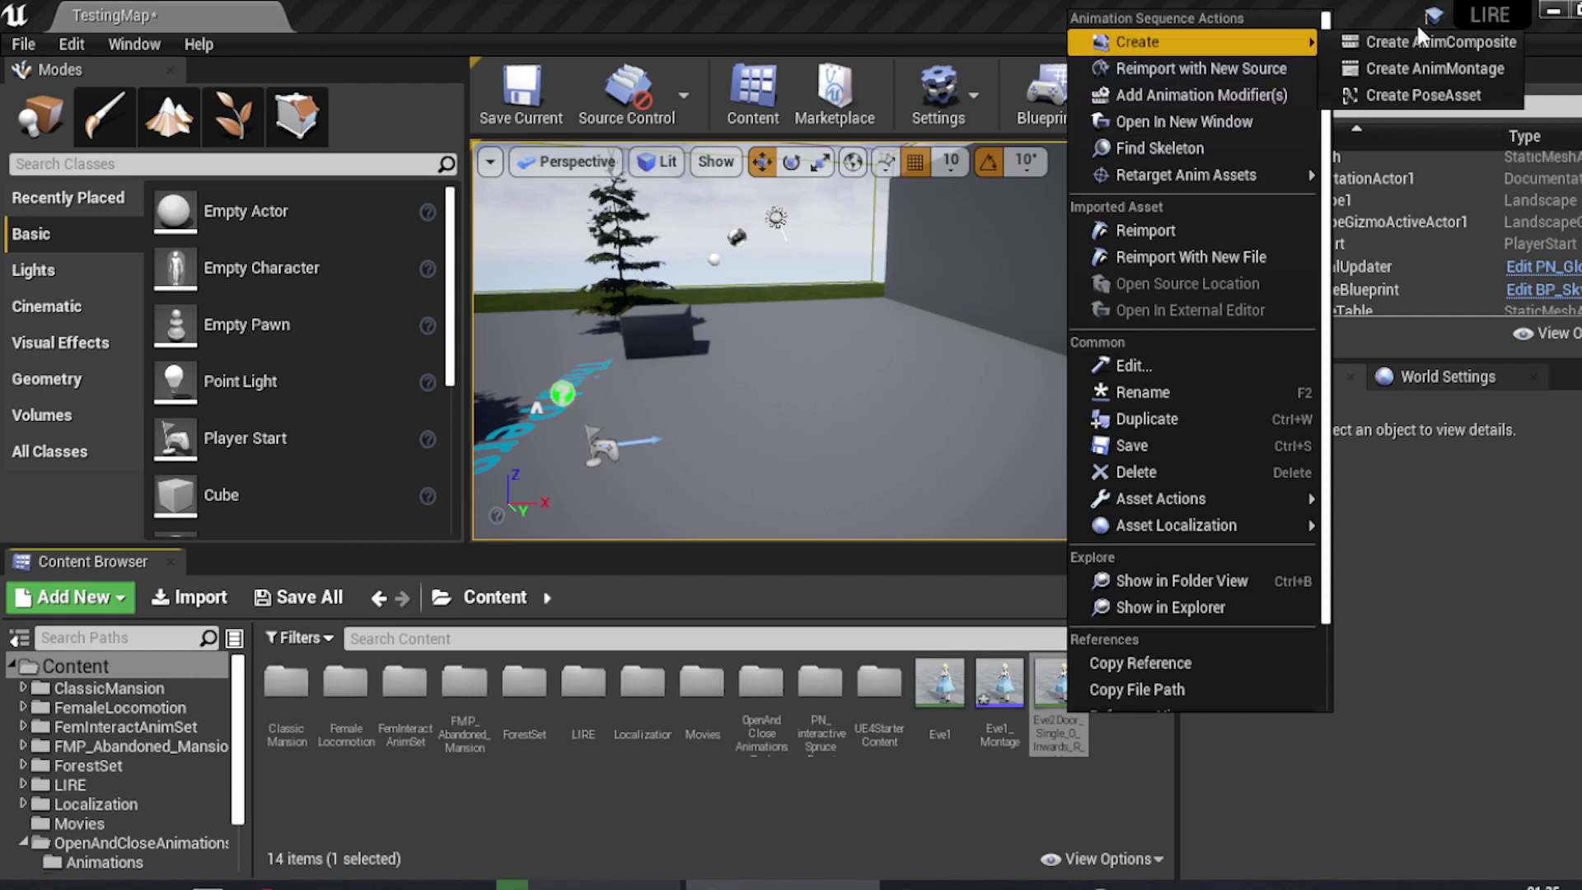
click(1447, 69)
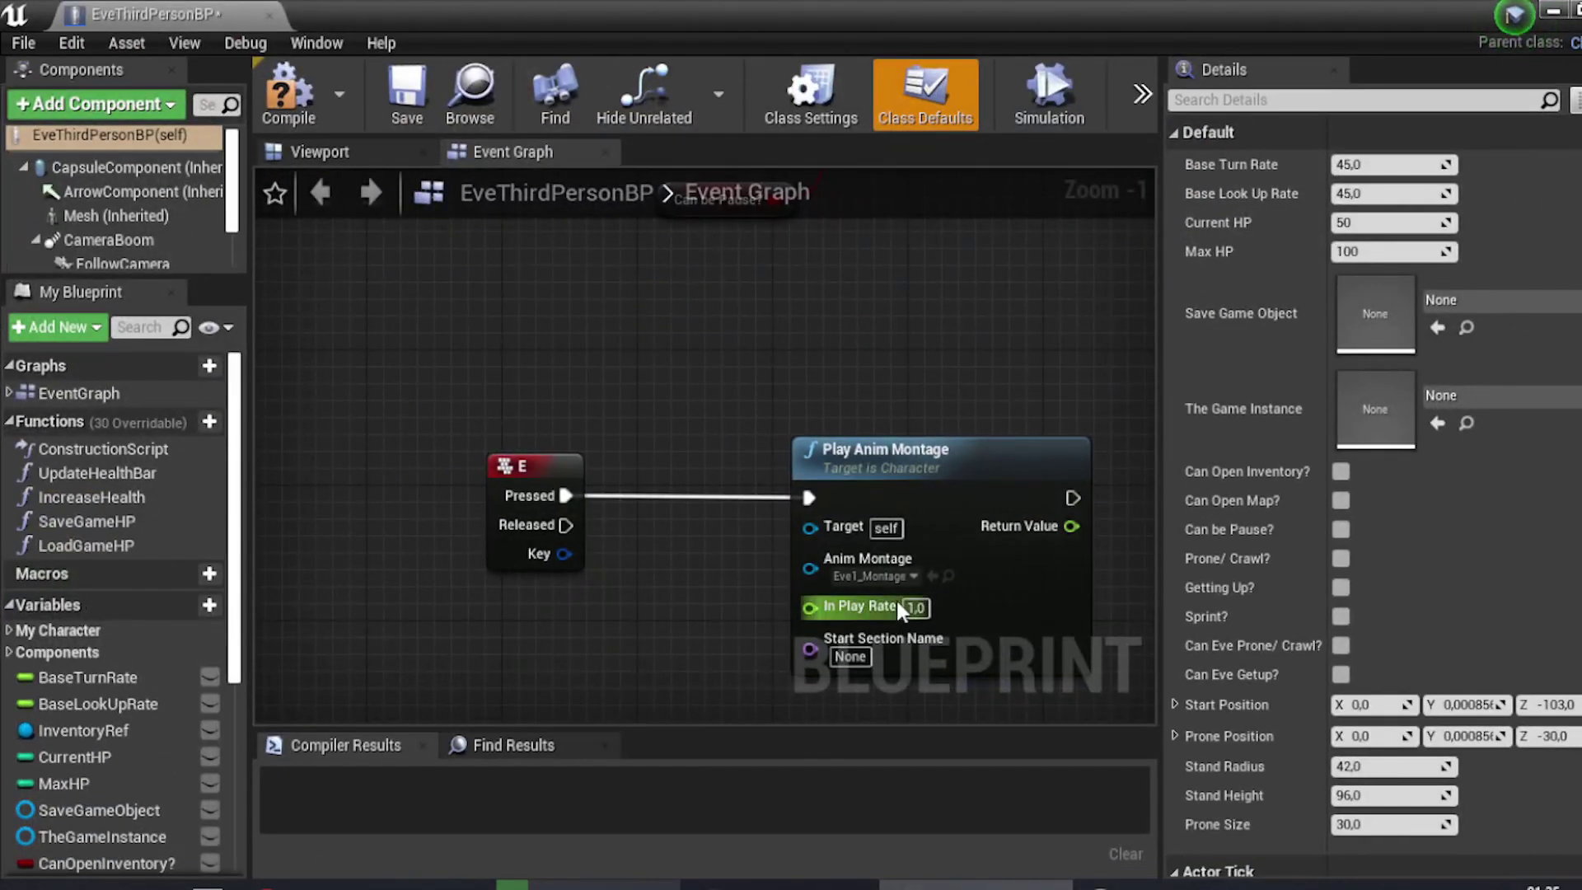
click(894, 581)
click(984, 363)
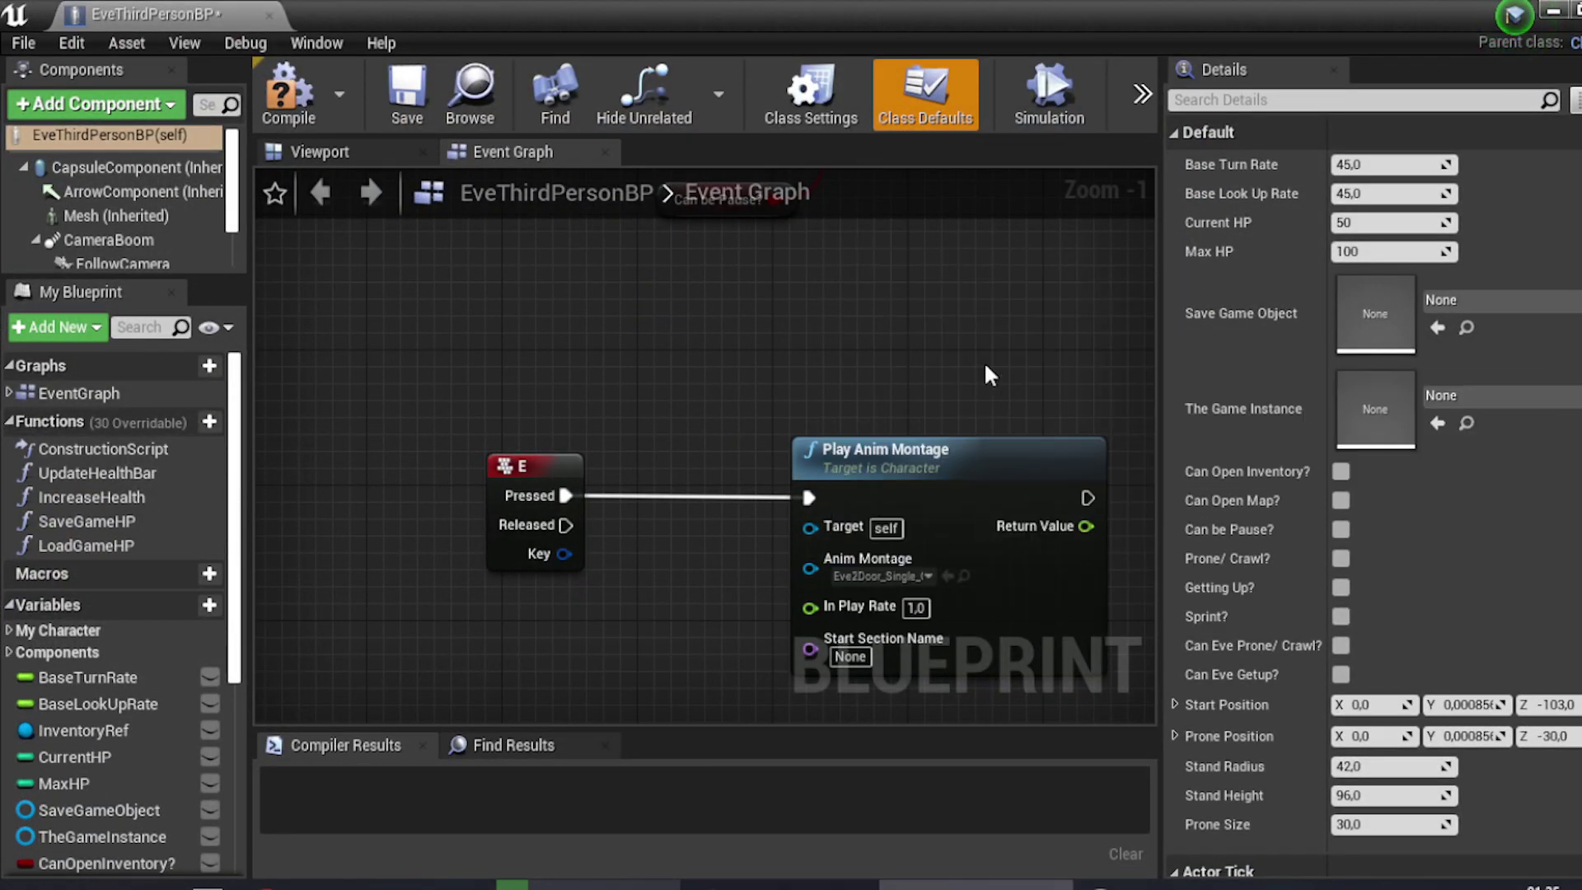
- Compile EveThirdPersonBP and test the character's movement and the E key montage in a standalone game preview, then exit it
click(289, 98)
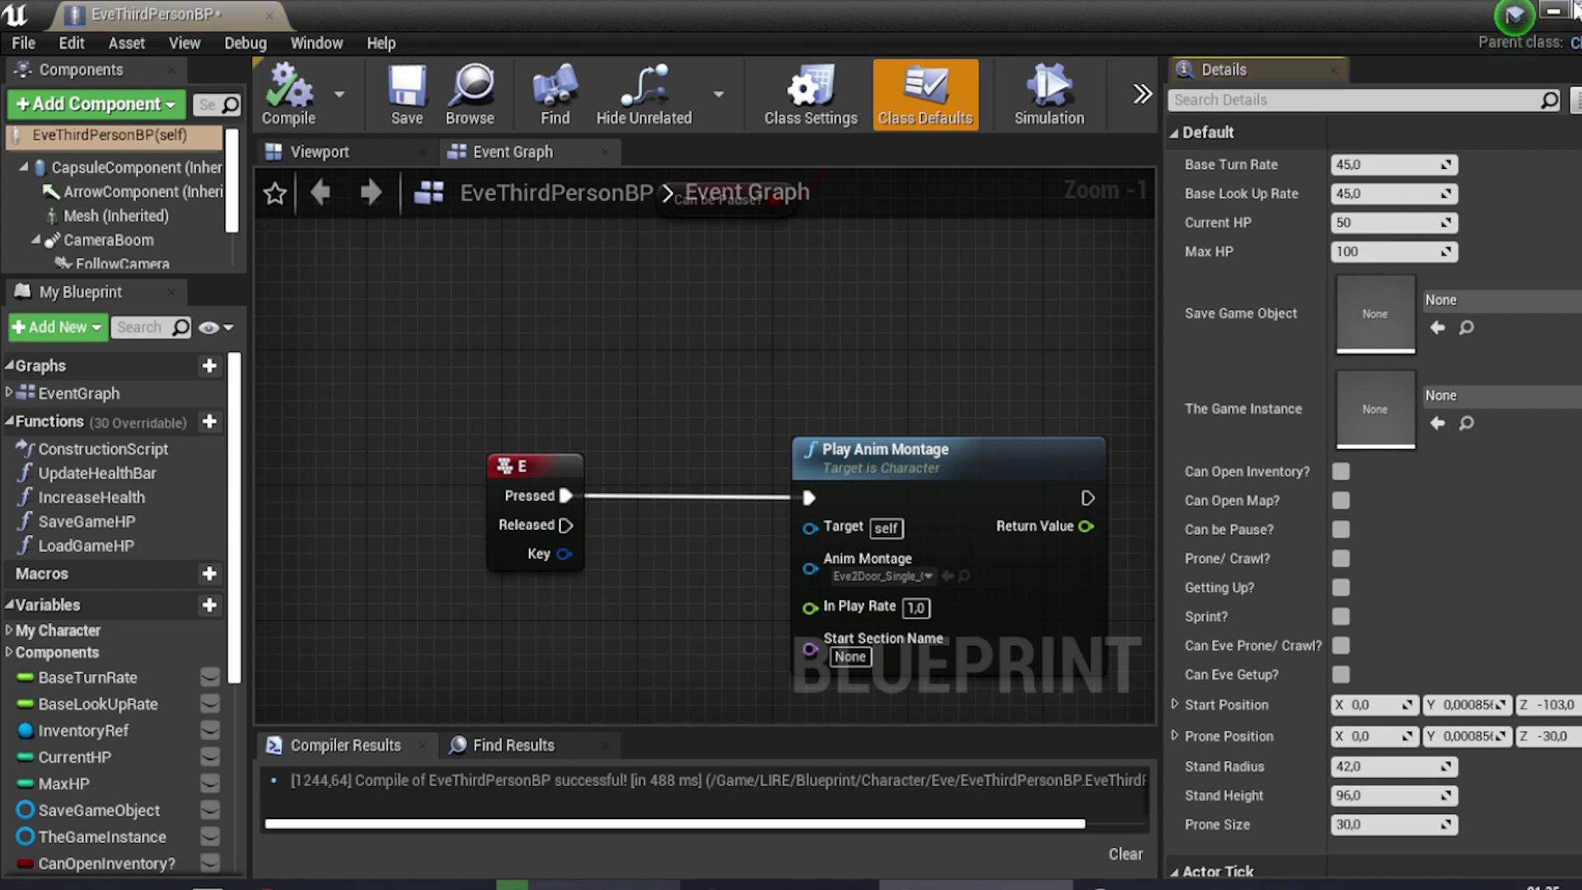
click(1553, 12)
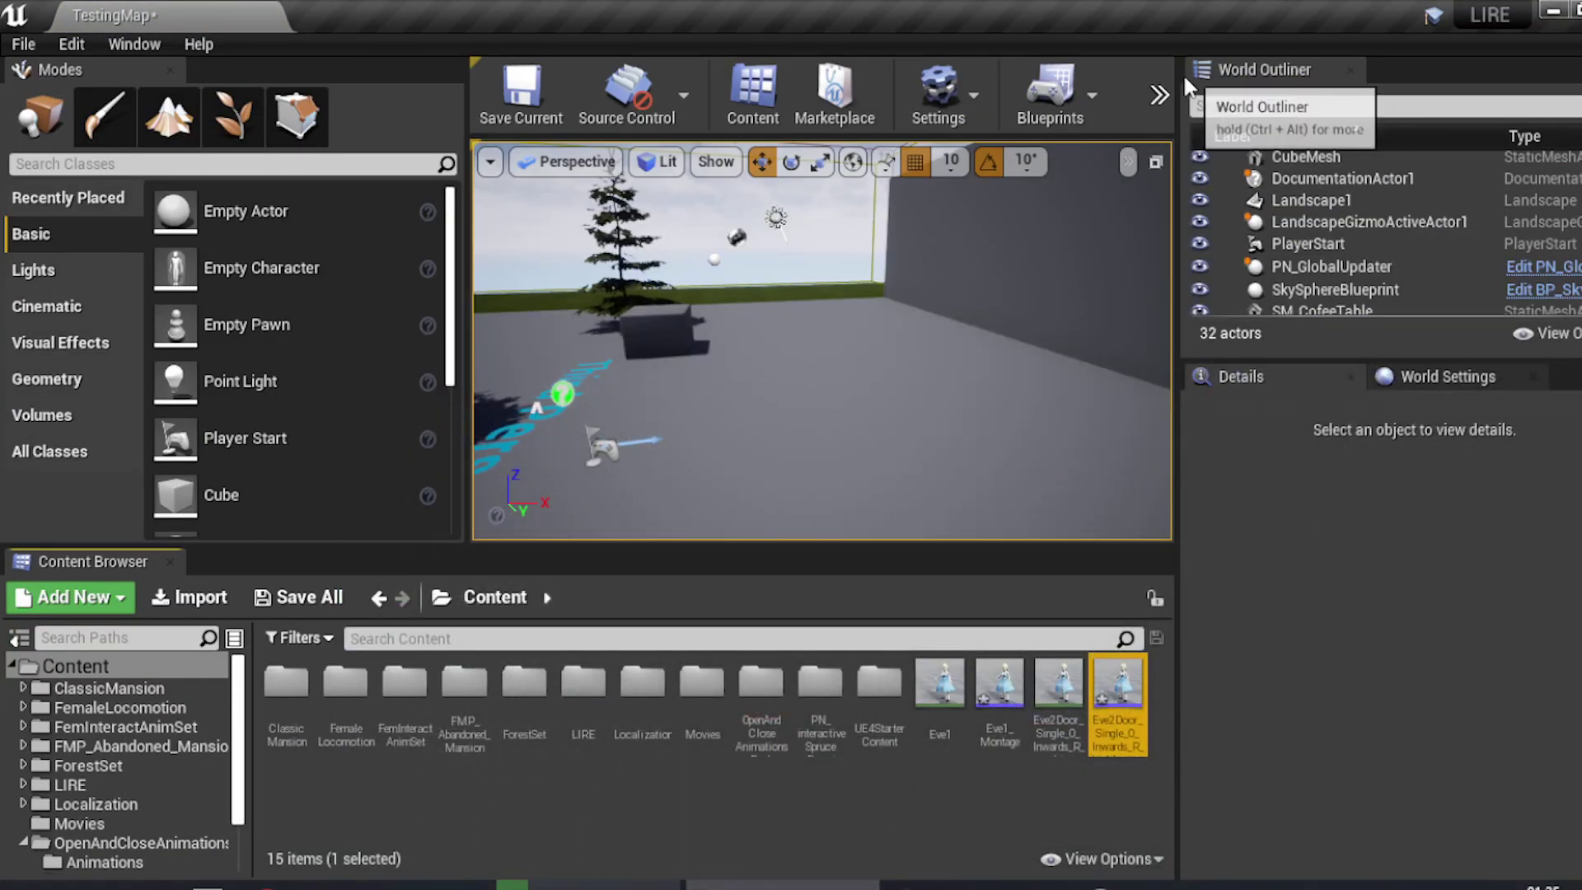
click(1159, 94)
click(1211, 238)
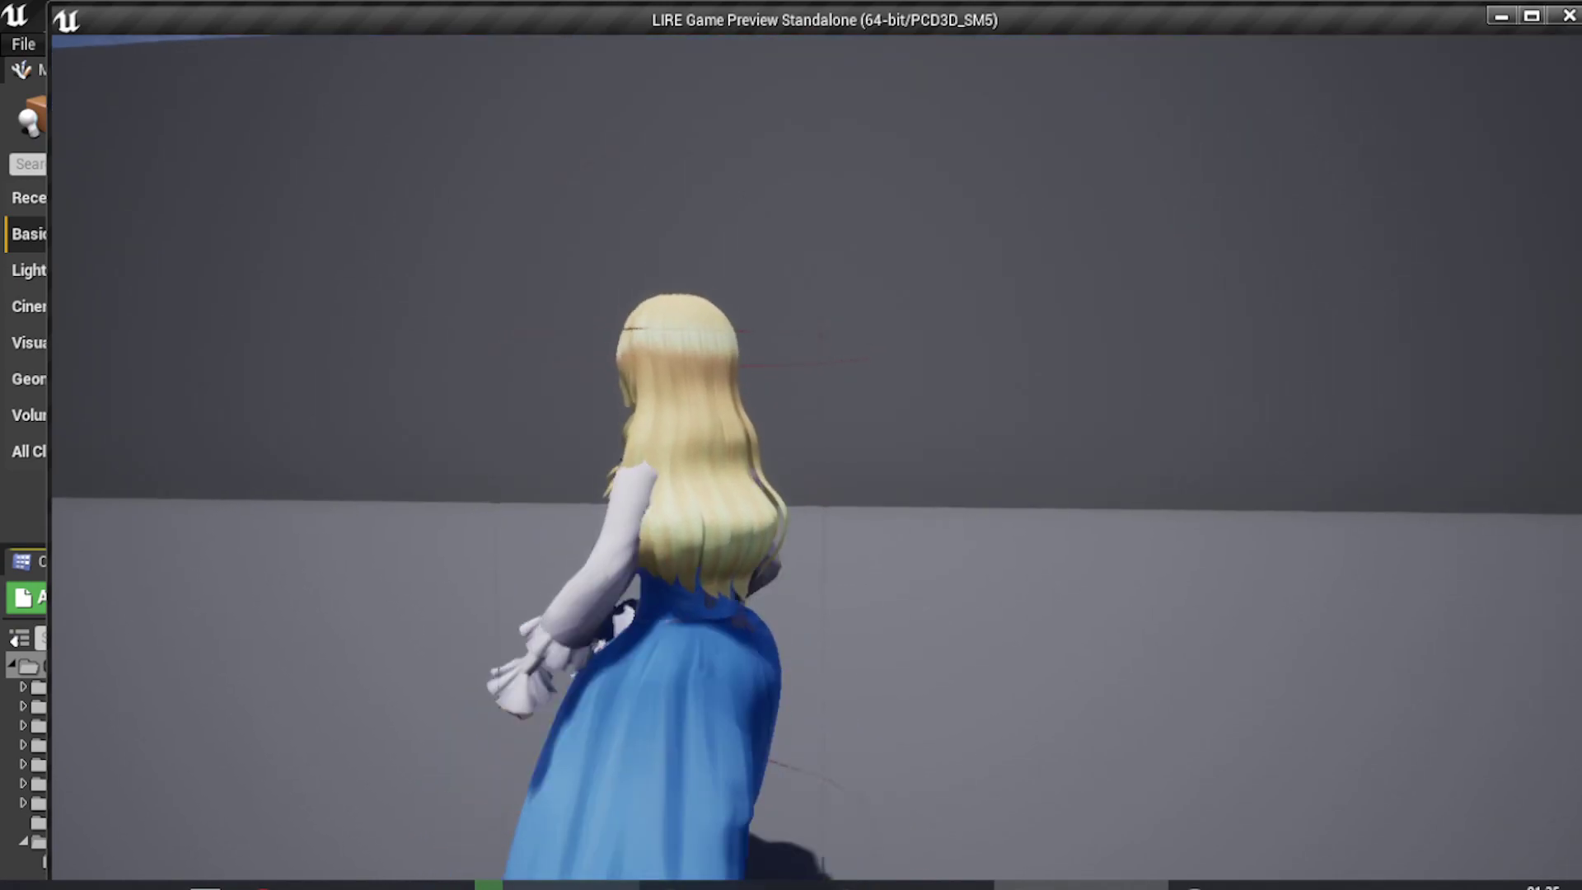
key(s)
key(d)
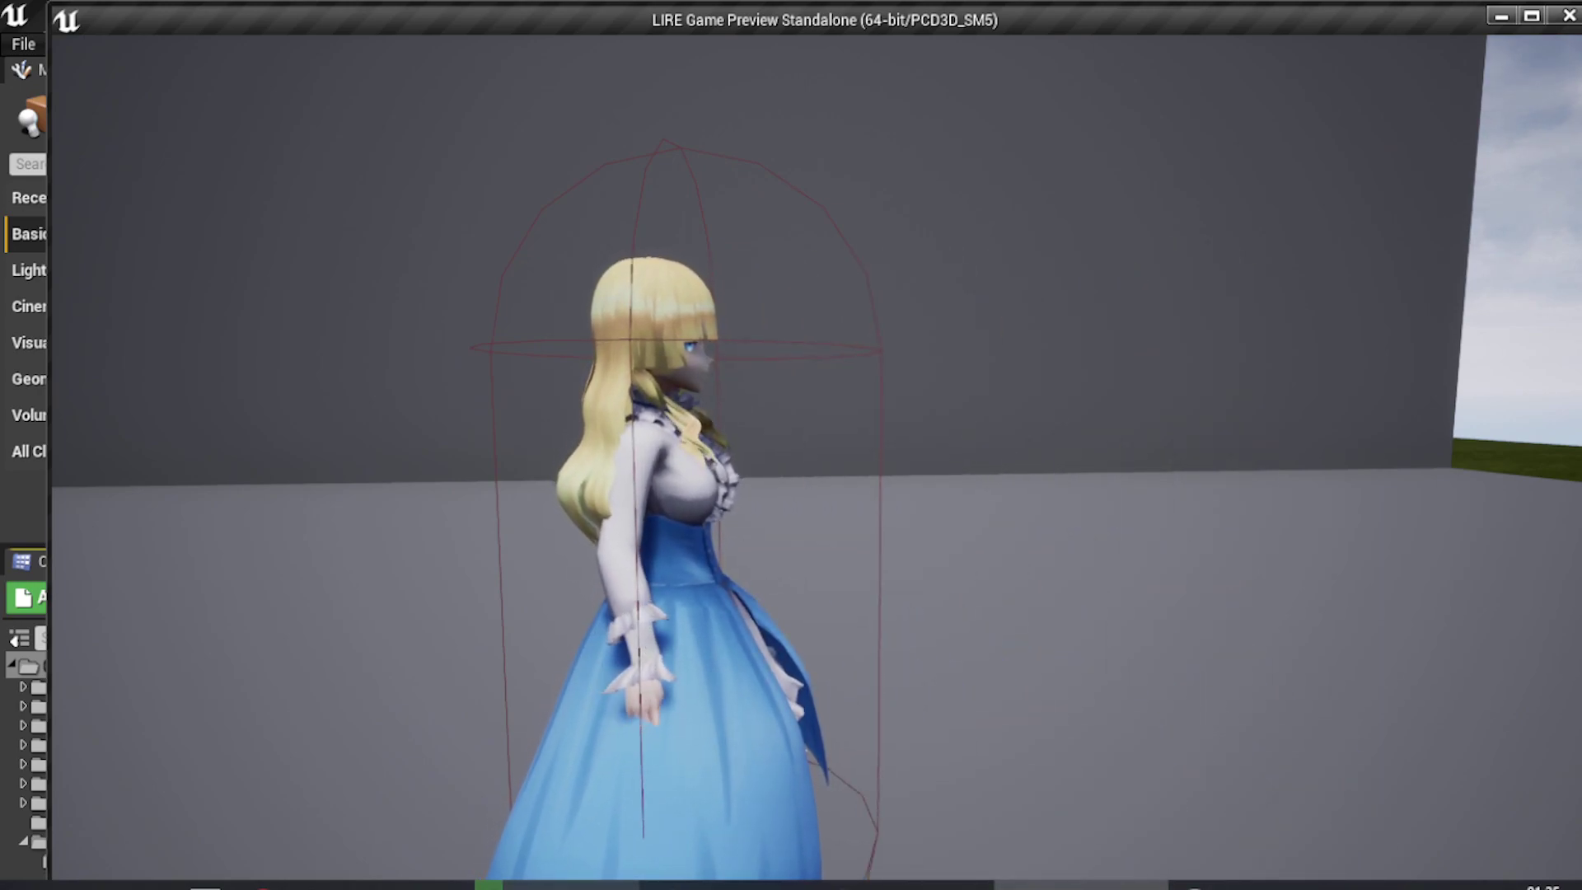
key(Escape)
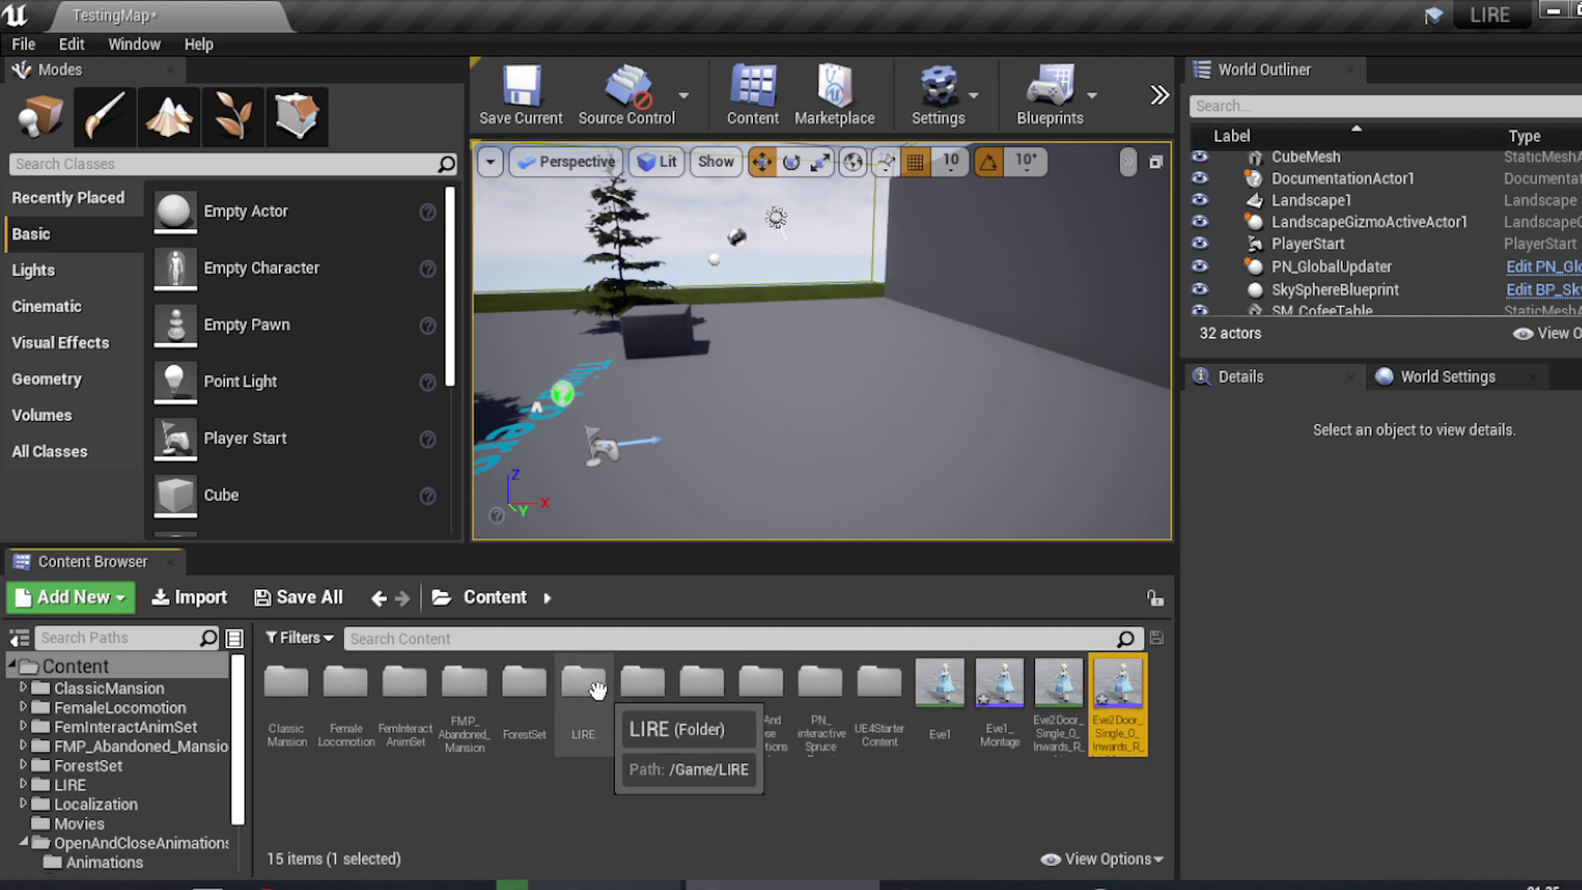
- Open Door_Single_O_Inwards_R_Lt from the OpenAndCloseAnimationsPack Animations folder and filter its asset details by "root" to check the root motion settings
double_click(761, 688)
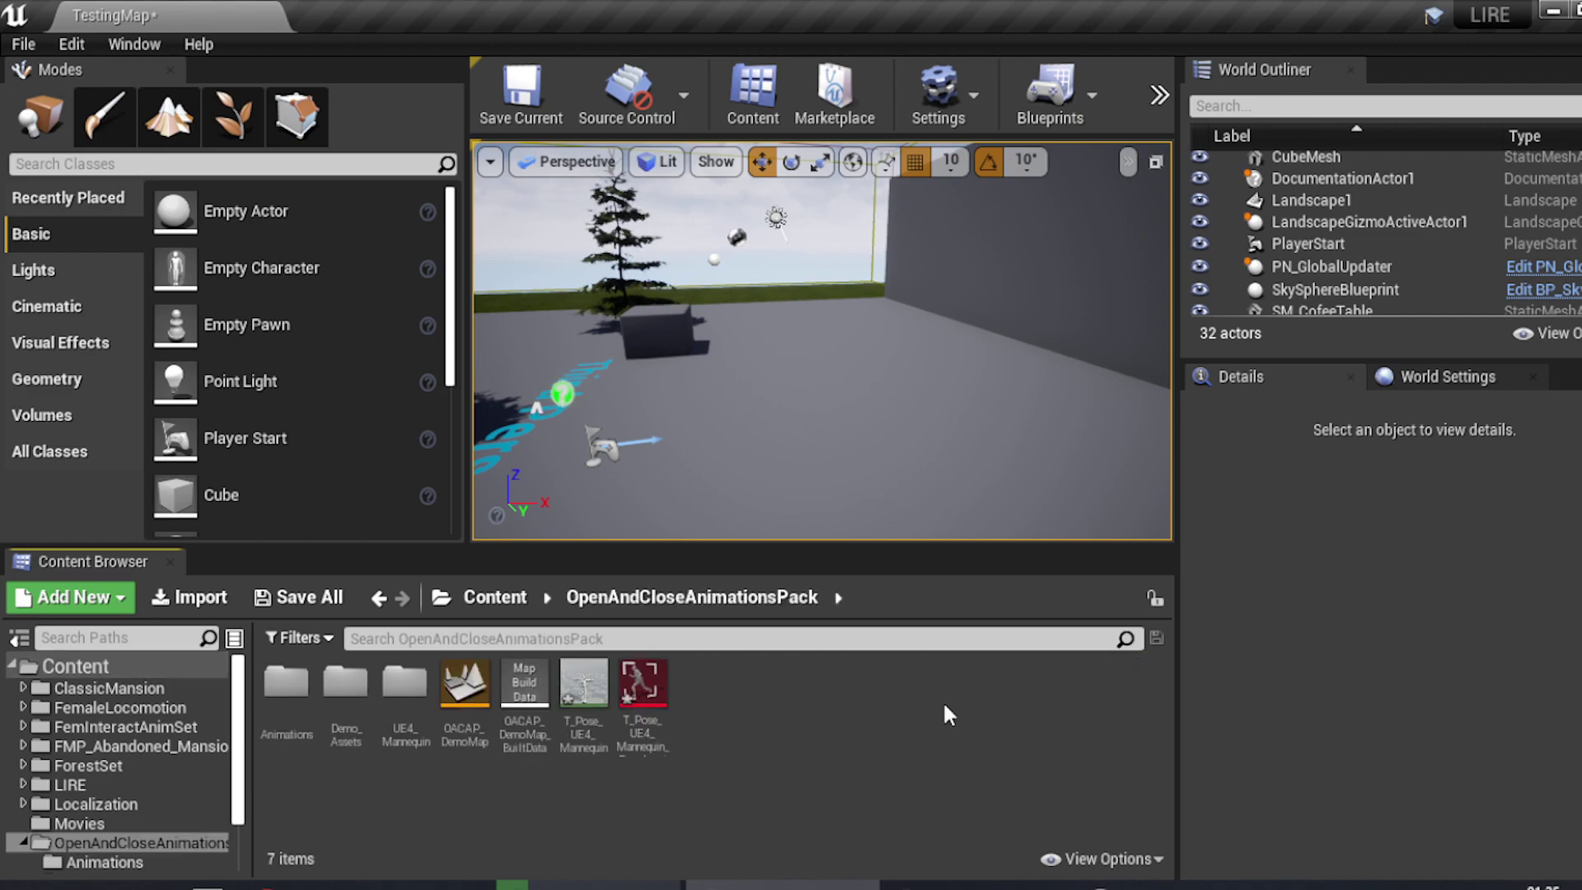
double_click(284, 681)
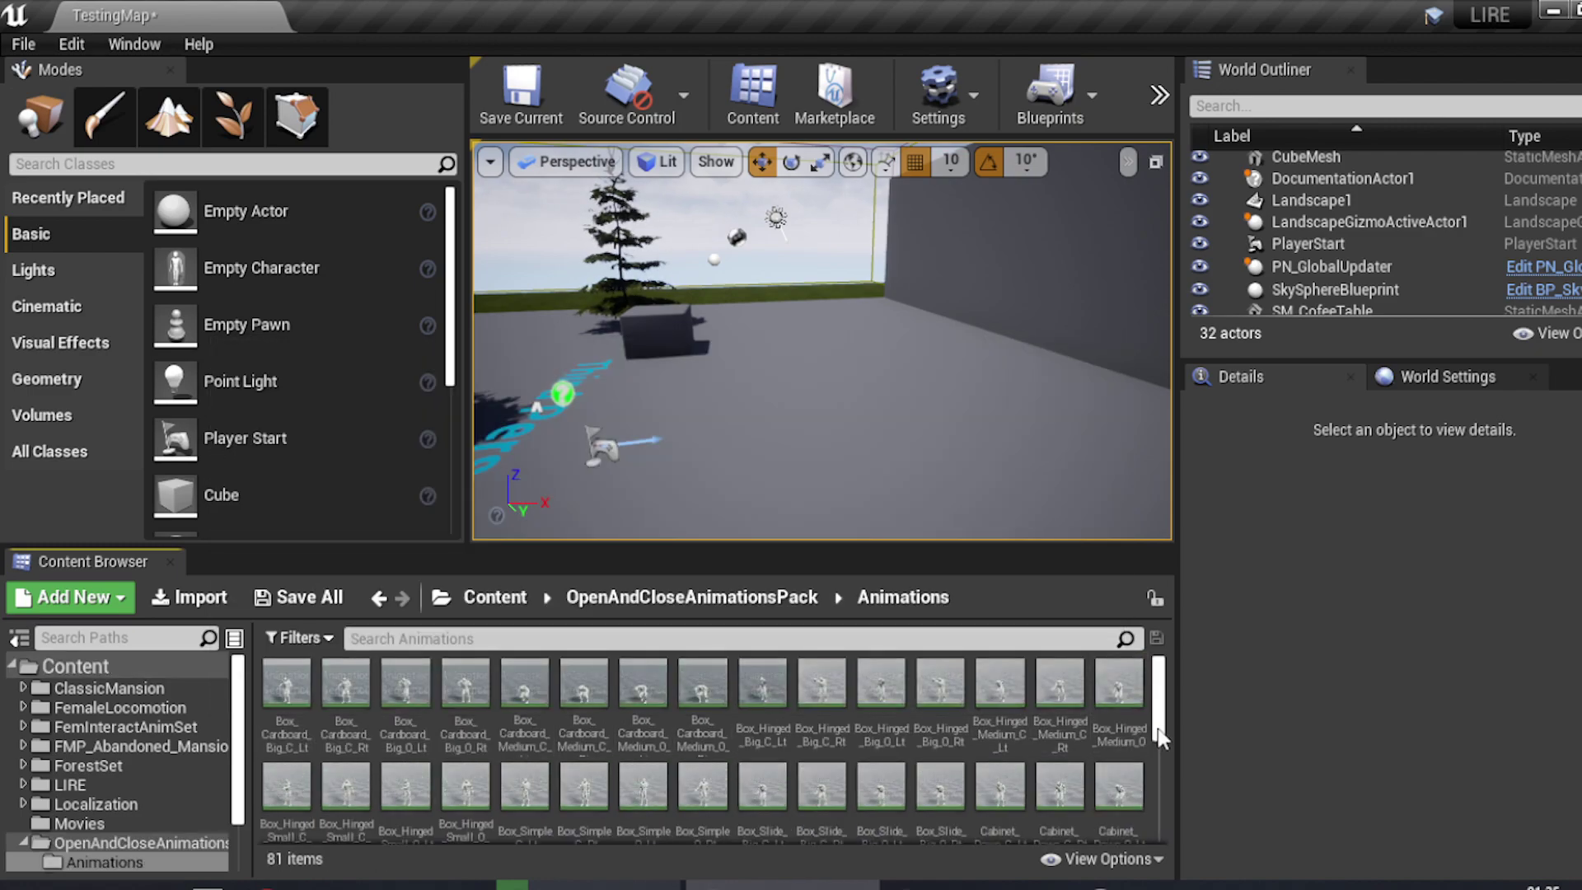
scroll(1159, 793, down, 2)
double_click(1119, 746)
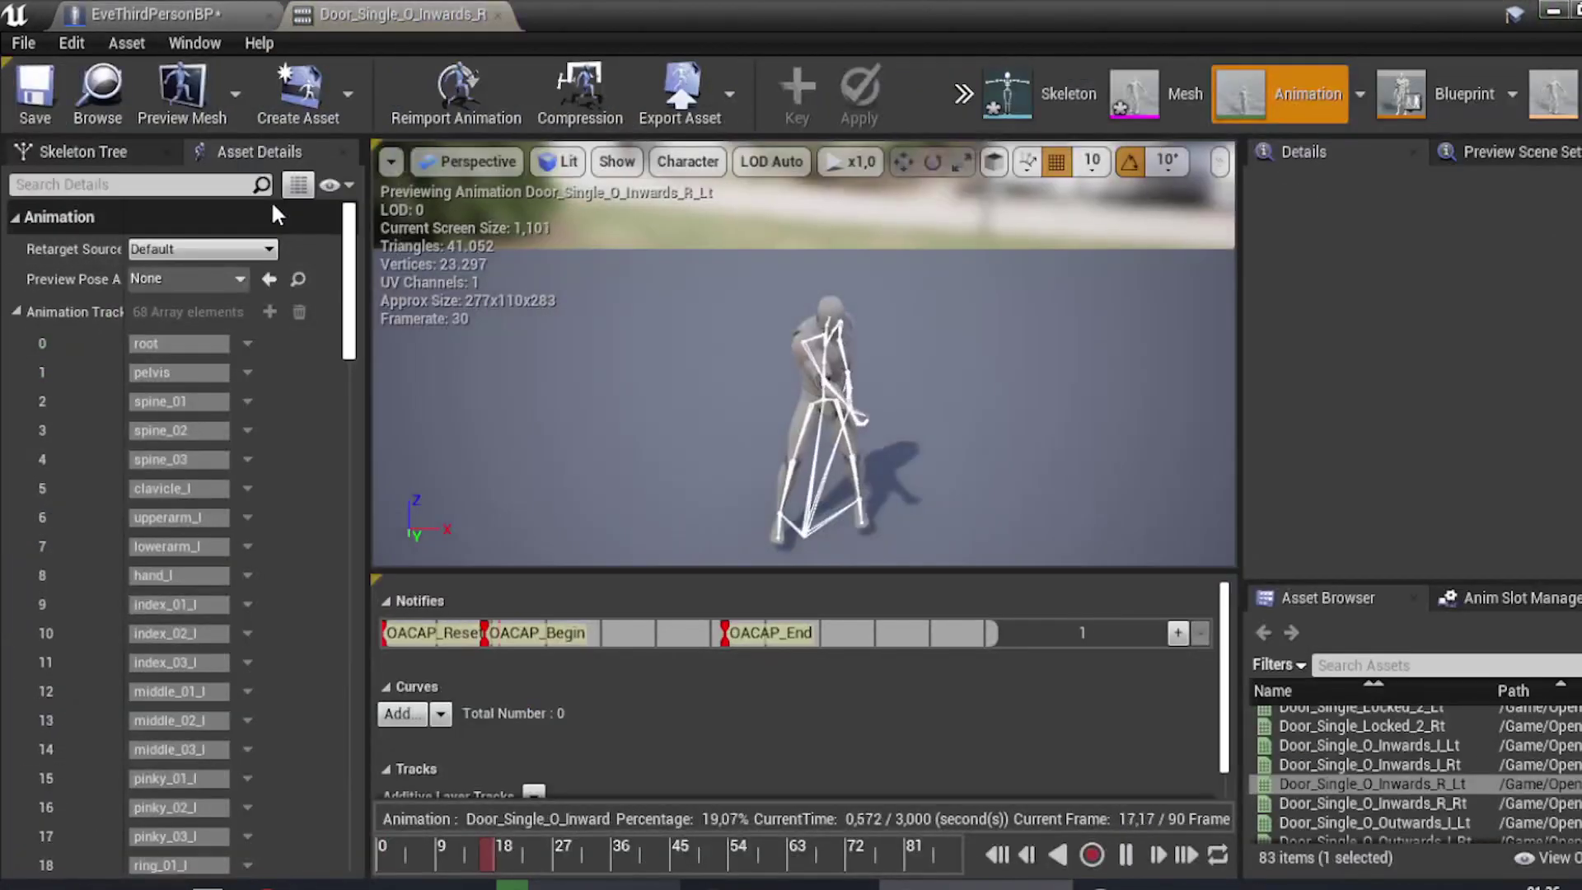
click(159, 184)
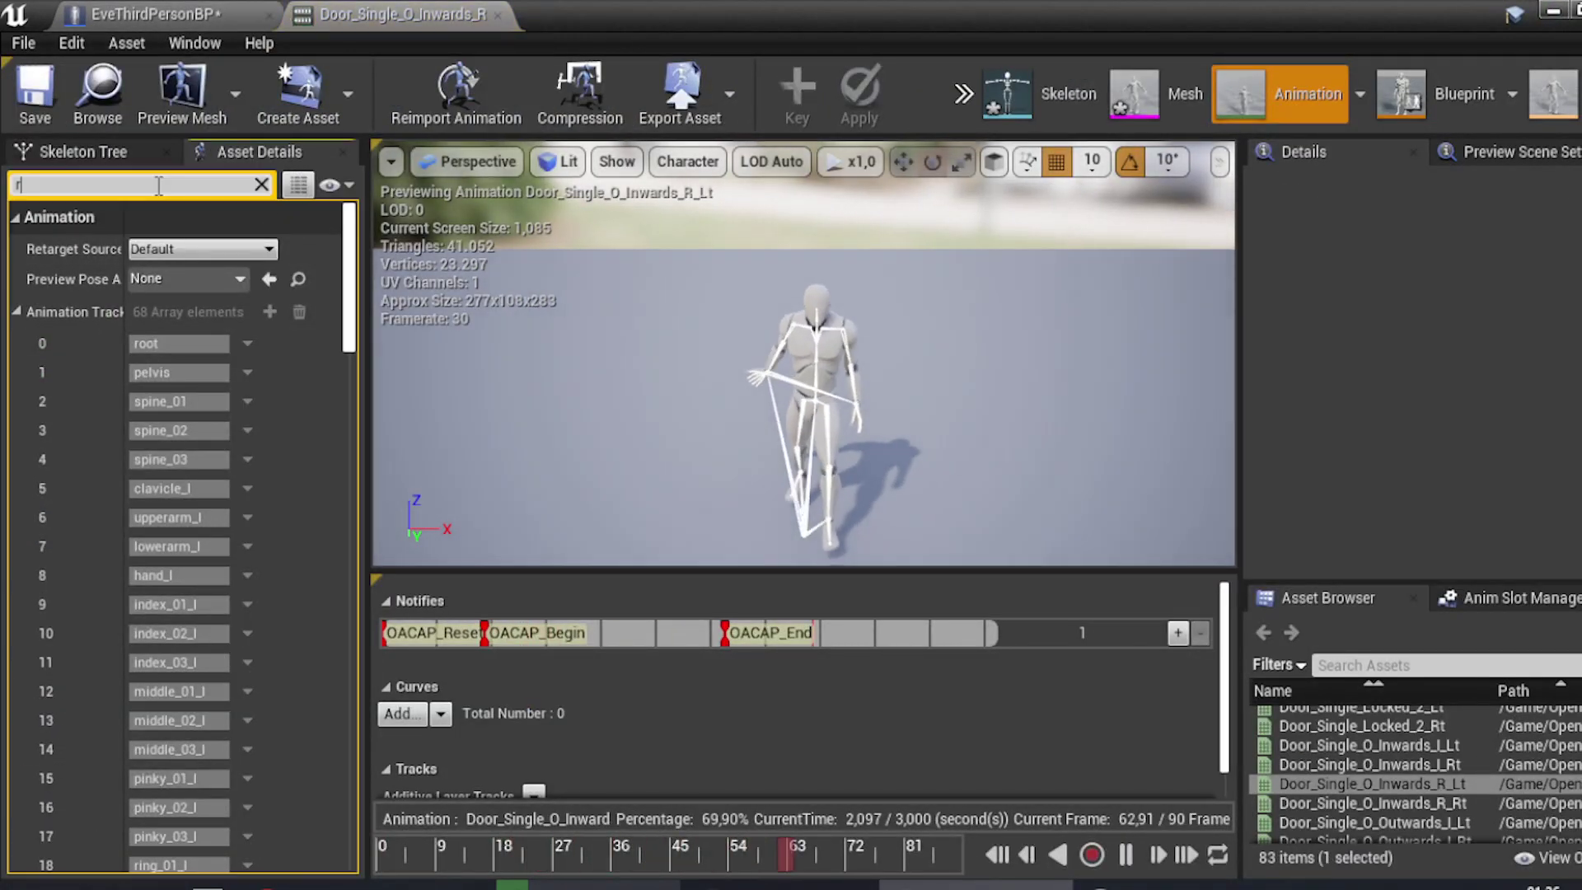
text(root)
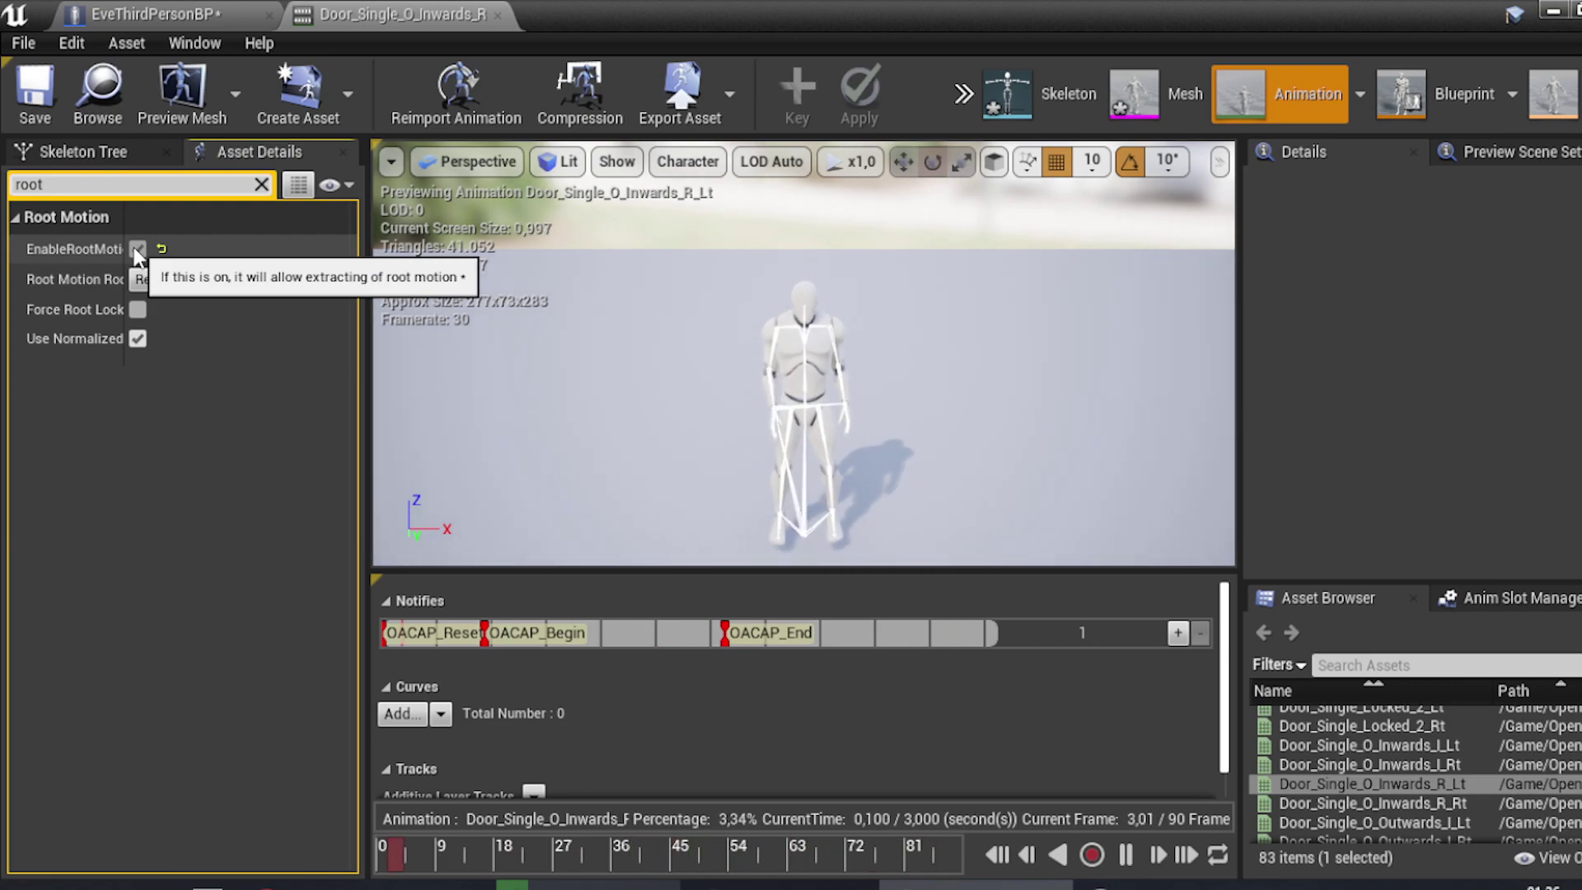
- Open Eve2Door_Single_O_Inwards_R_Lt from the Content folder and filter its asset details by "root" to check the root motion settings
click(1553, 11)
click(523, 604)
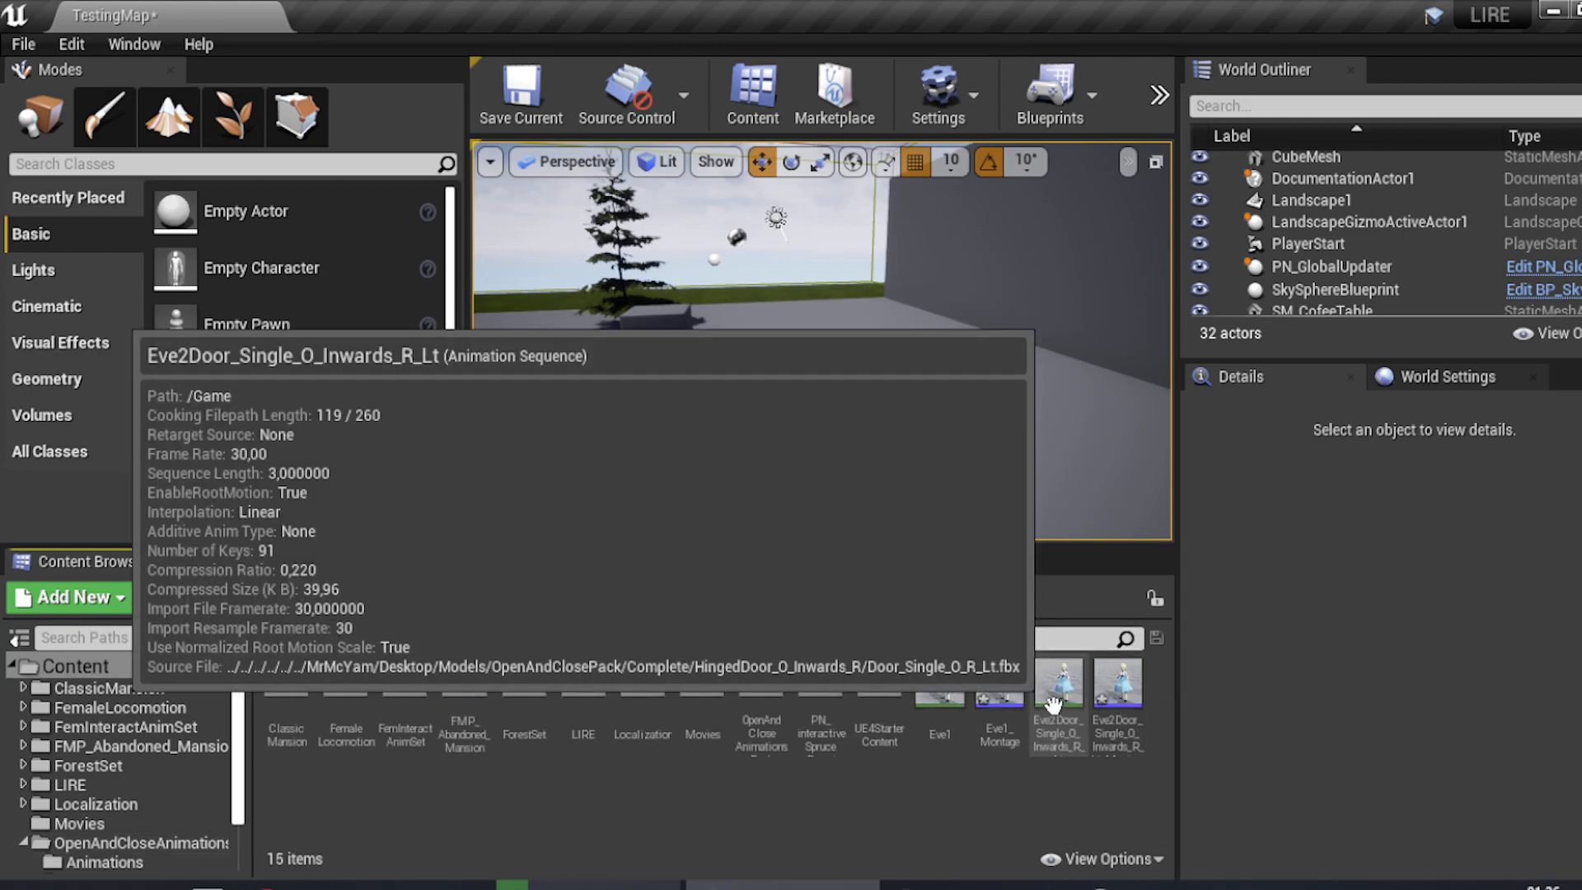
double_click(1054, 702)
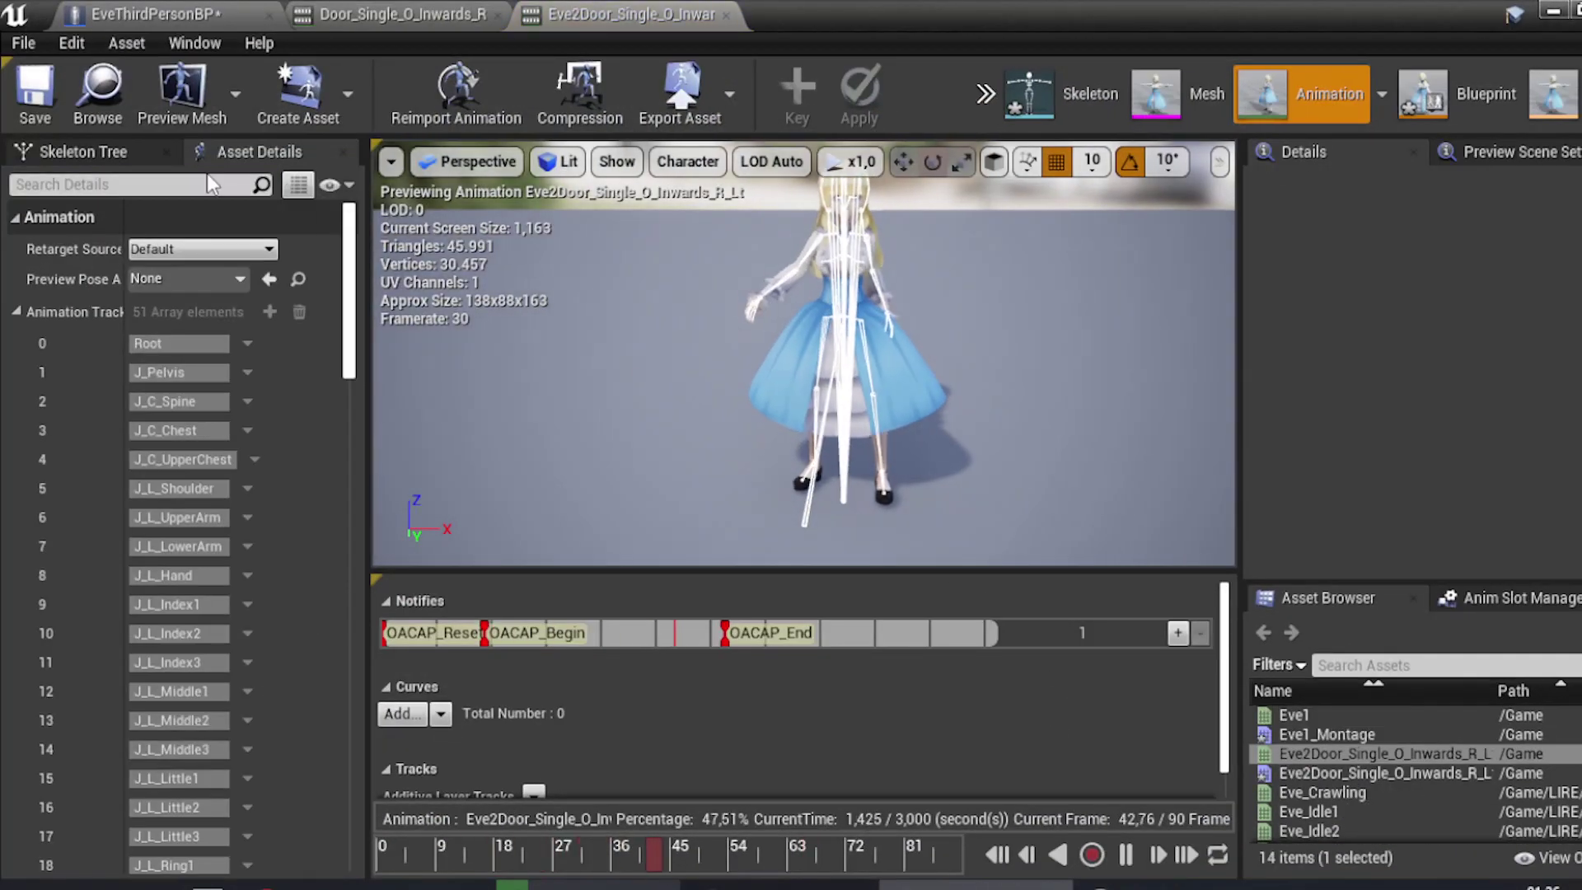
click(206, 184)
text(root)
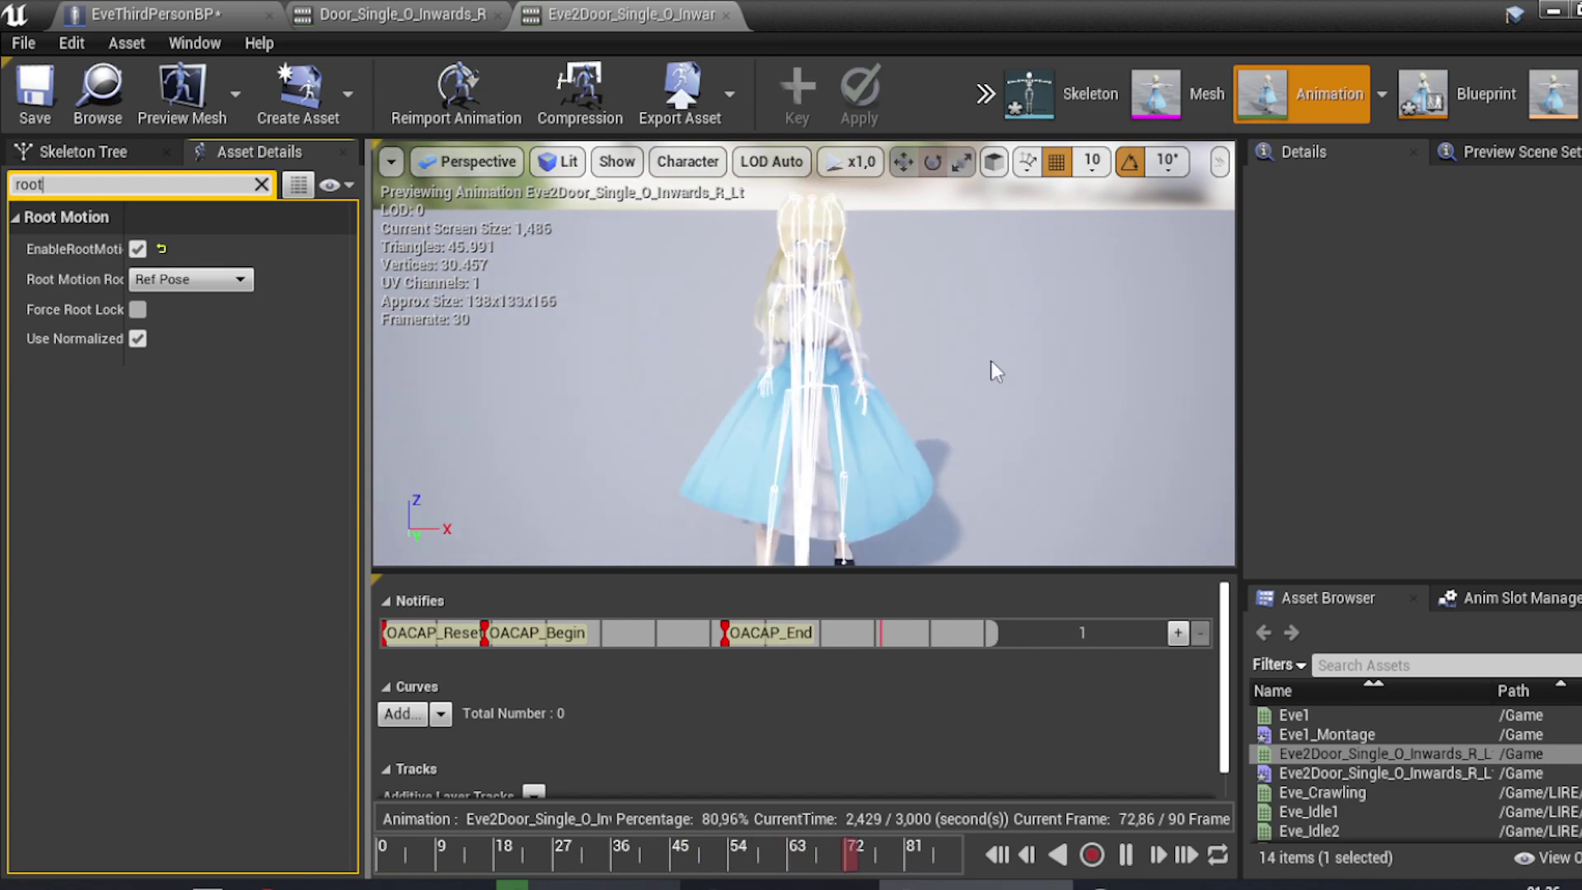
- Open Eve_Skeleton's Retarget Manager, widen it, and set the Humanoid rig's Root target to the skelton bone
click(1076, 109)
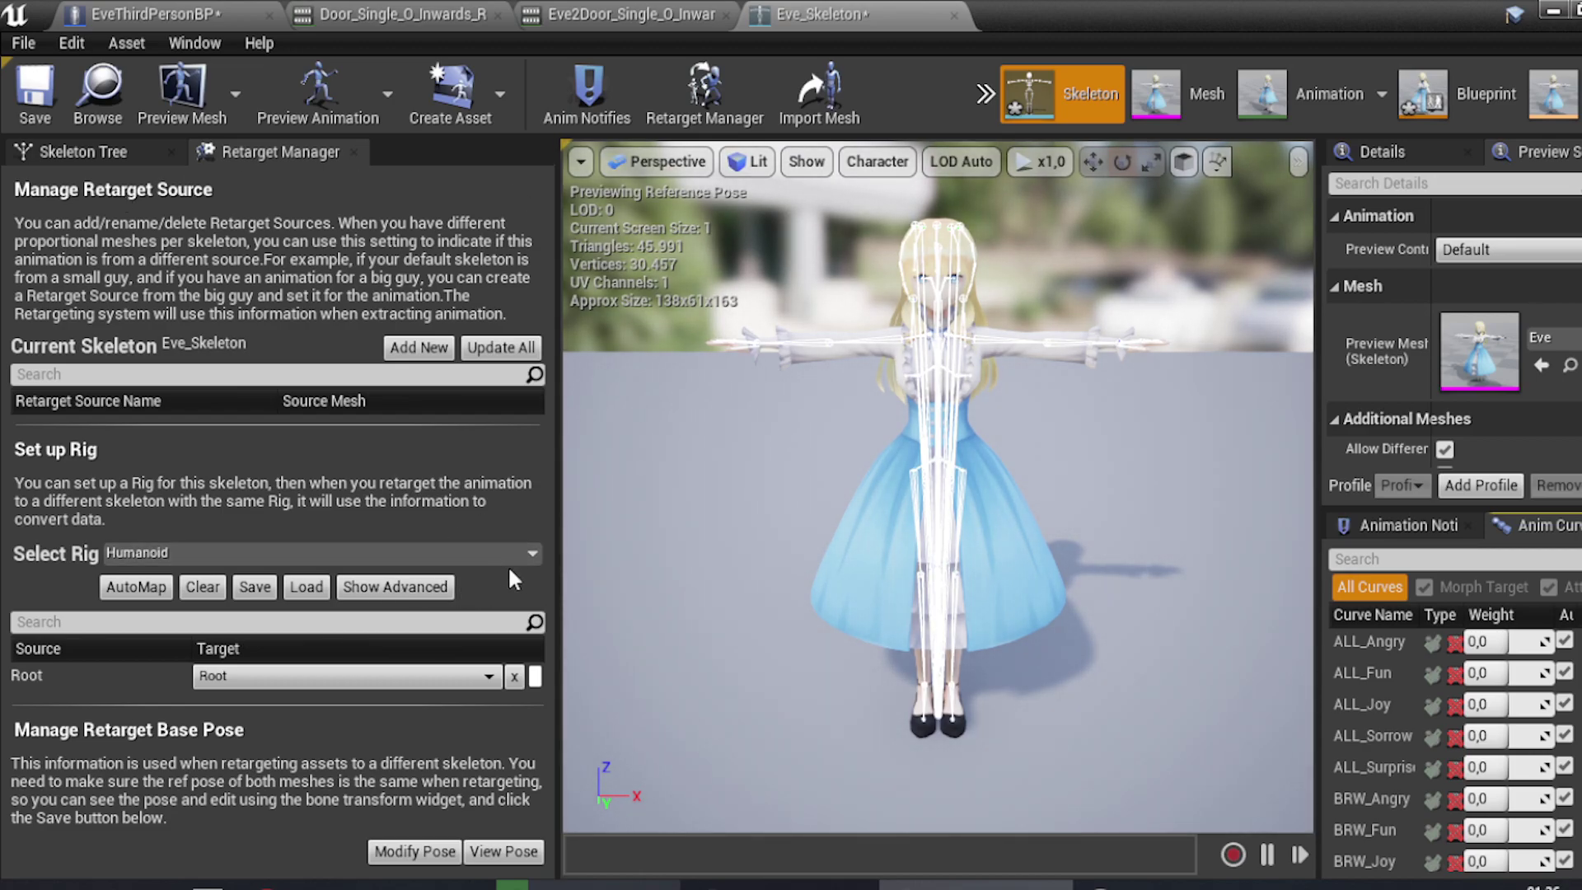
drag(557, 582, 880, 571)
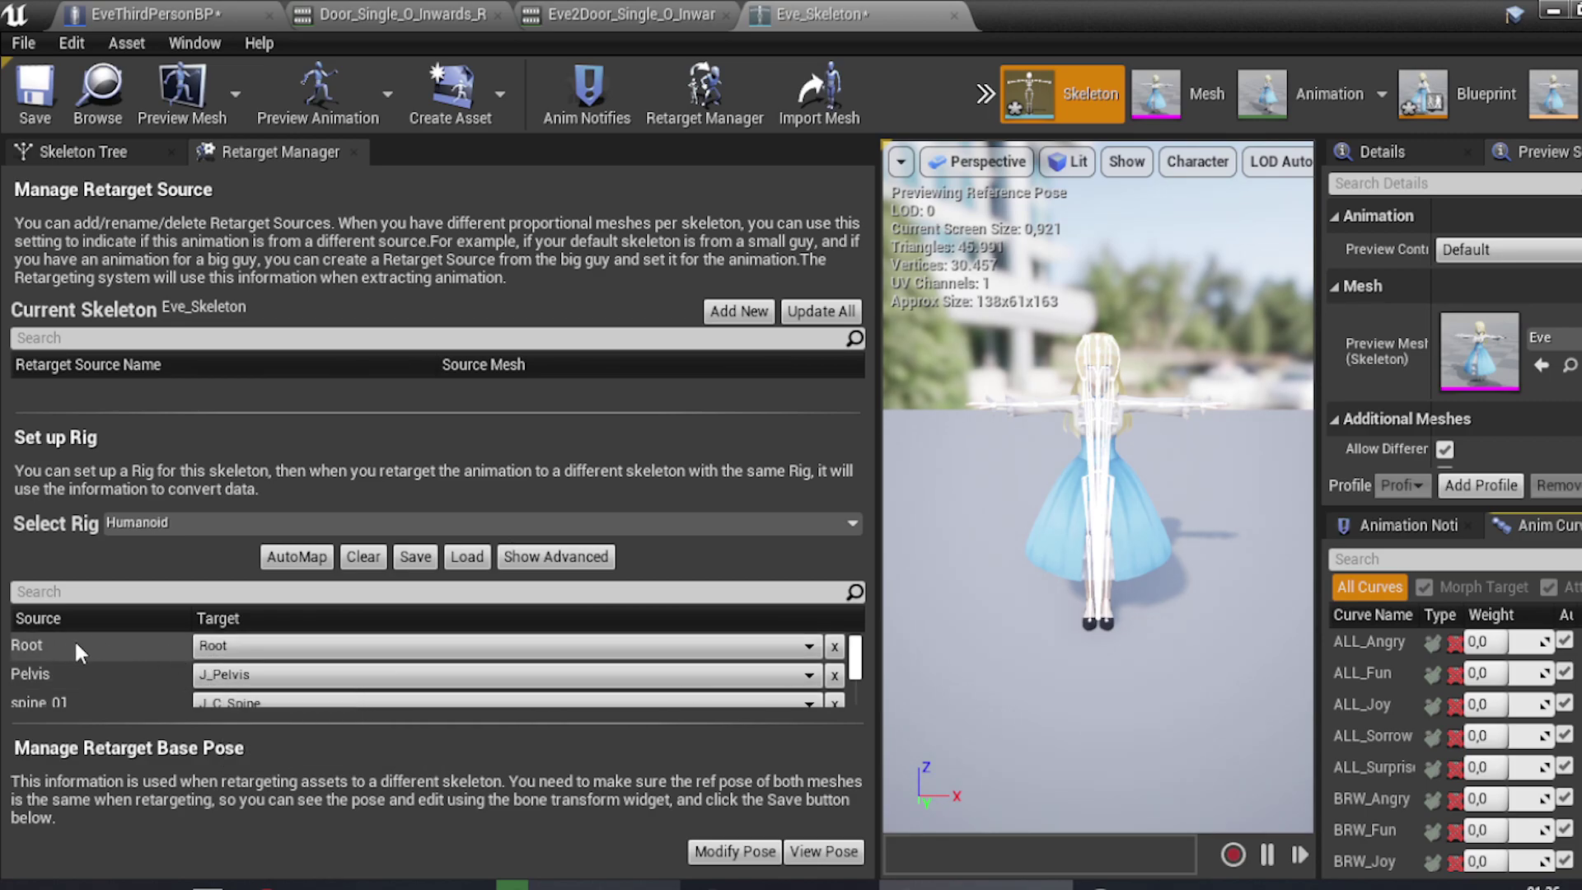
click(274, 647)
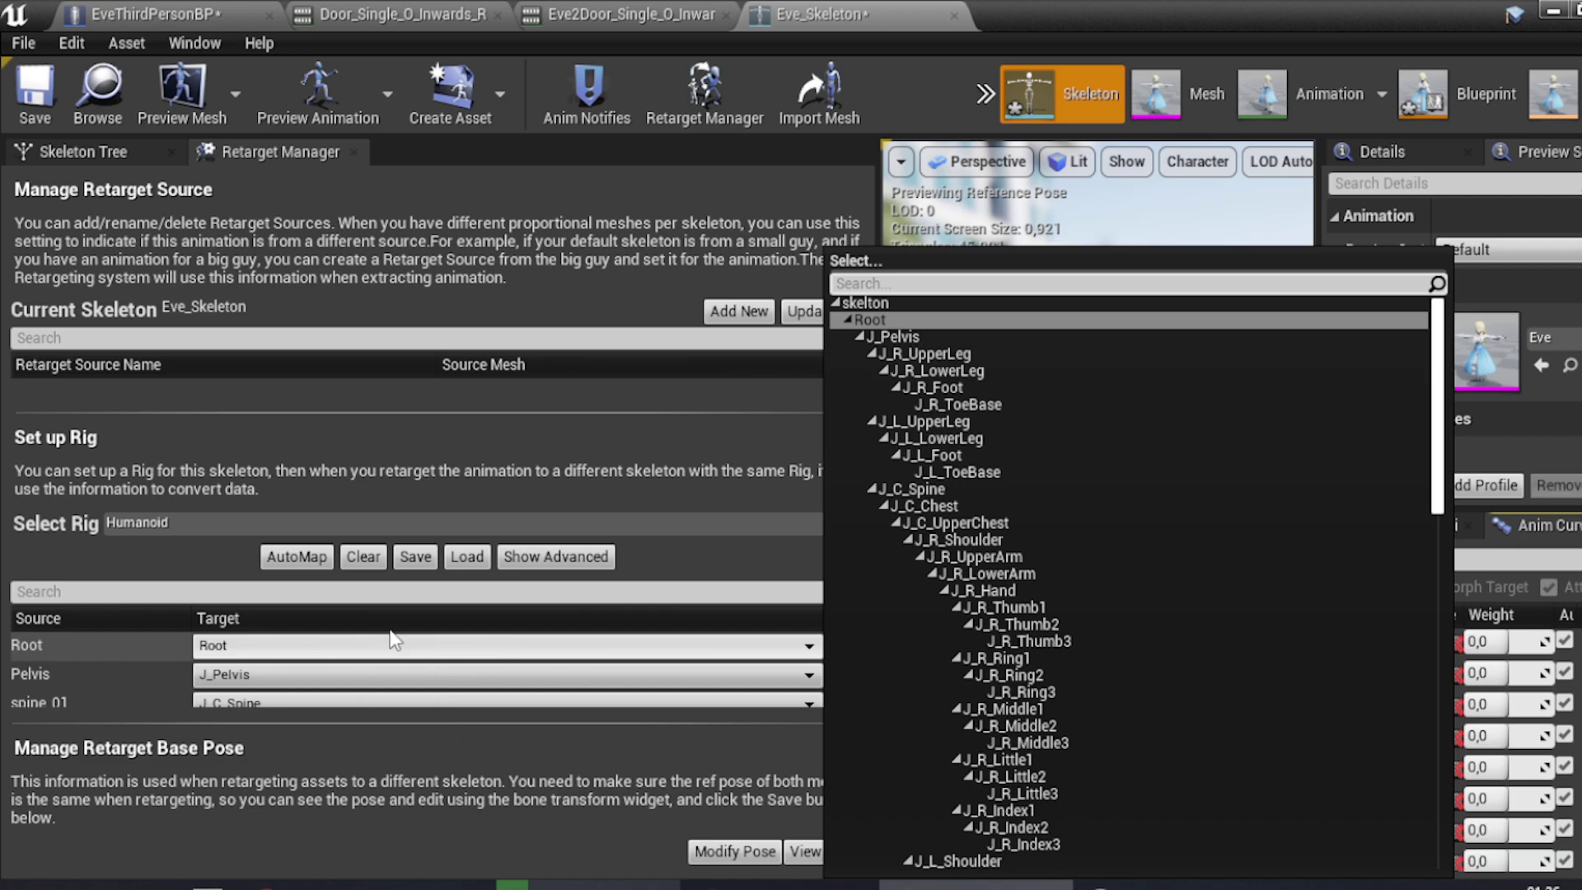
click(876, 304)
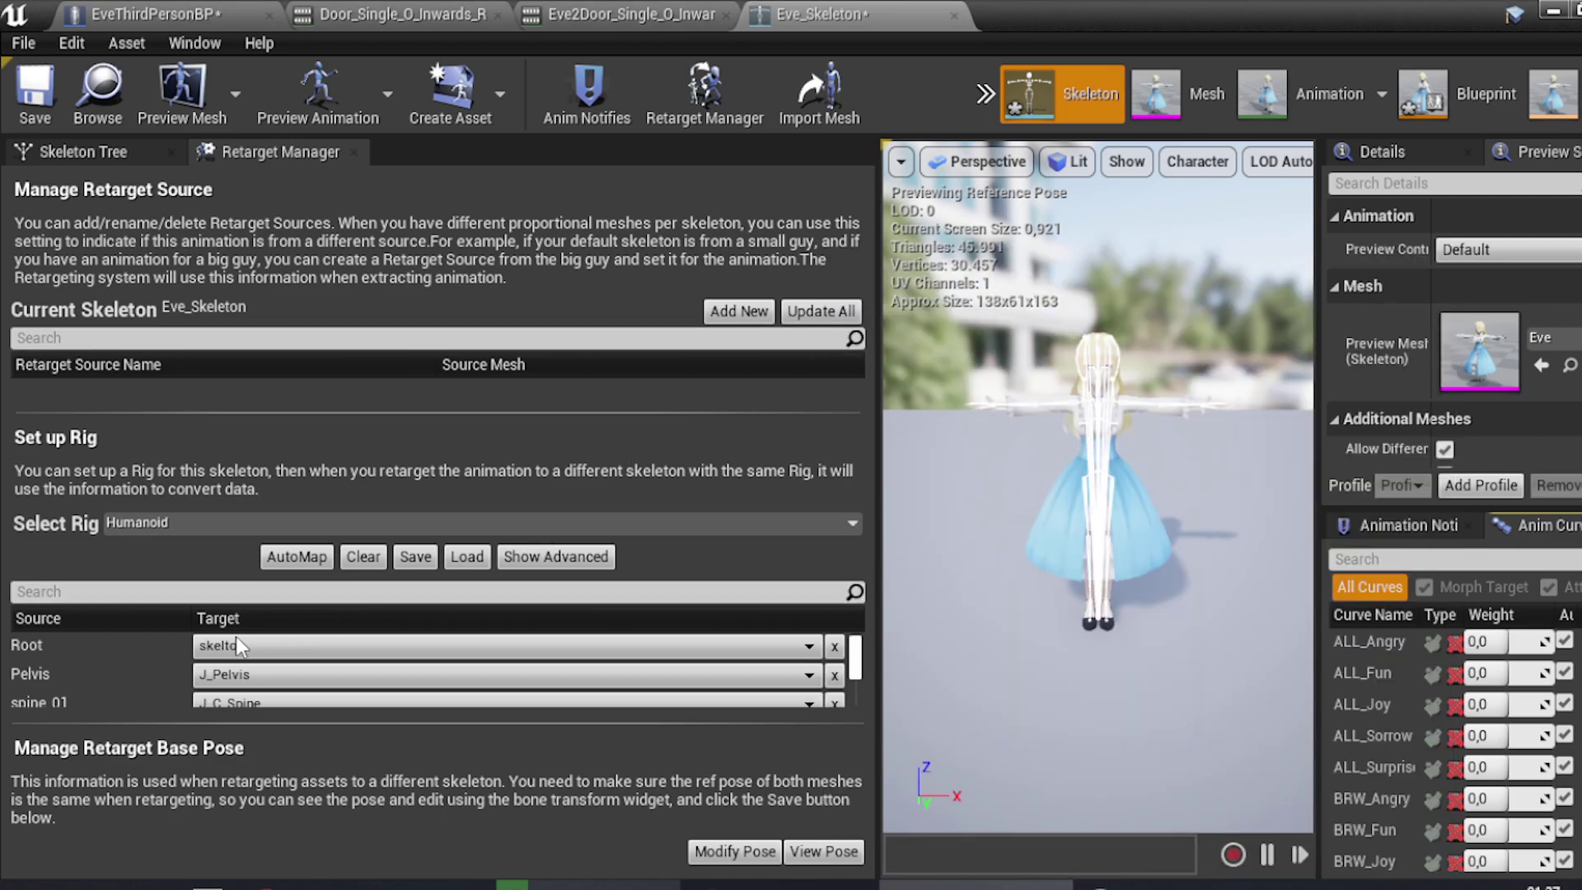
click(809, 646)
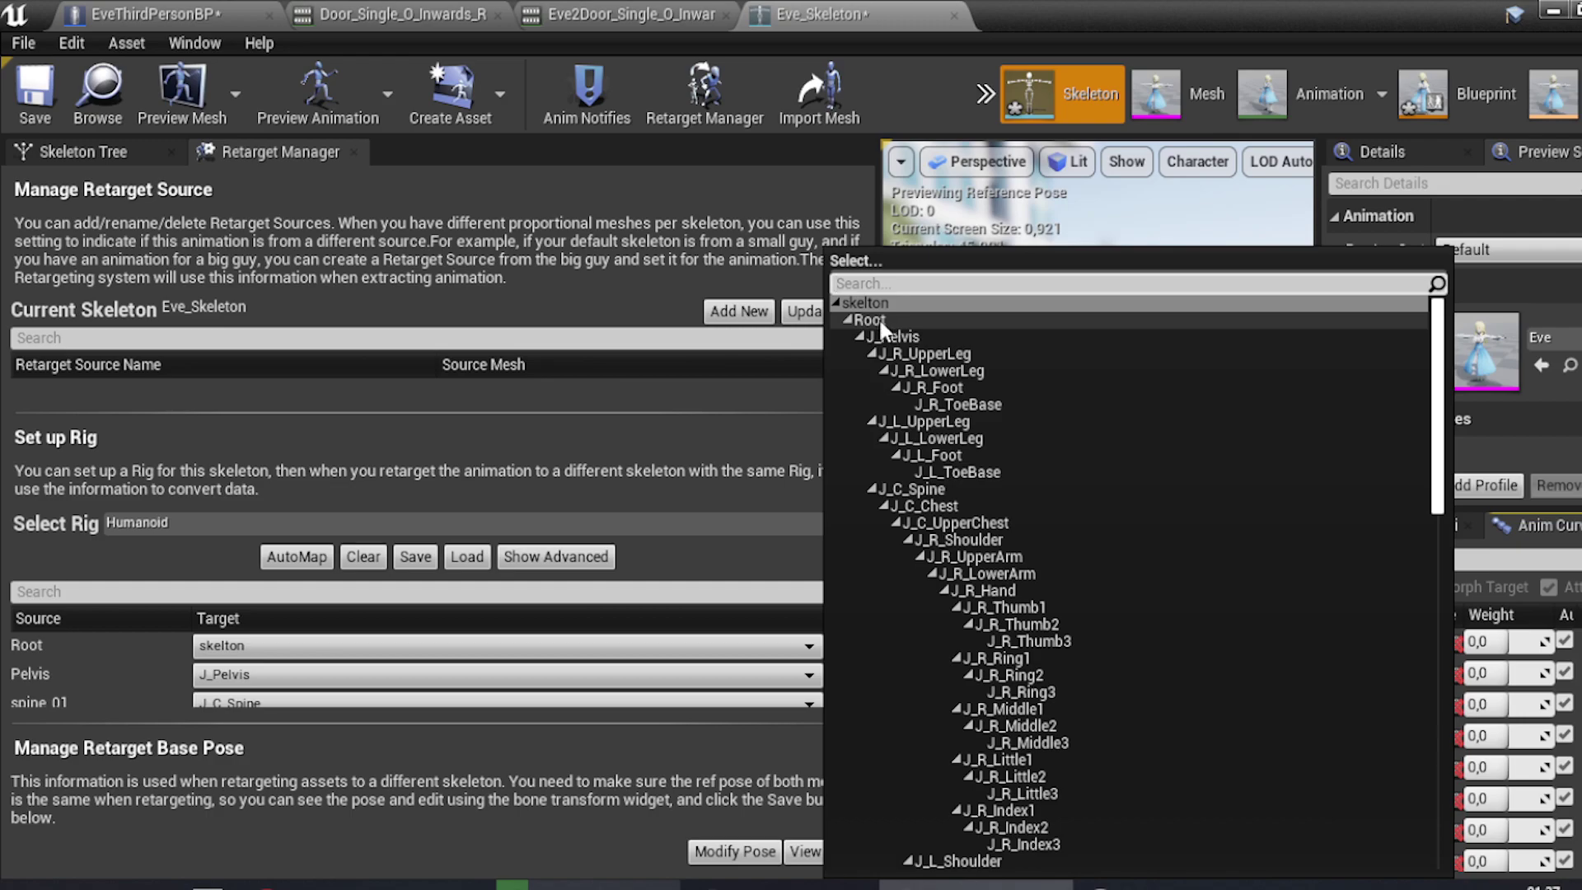
click(467, 636)
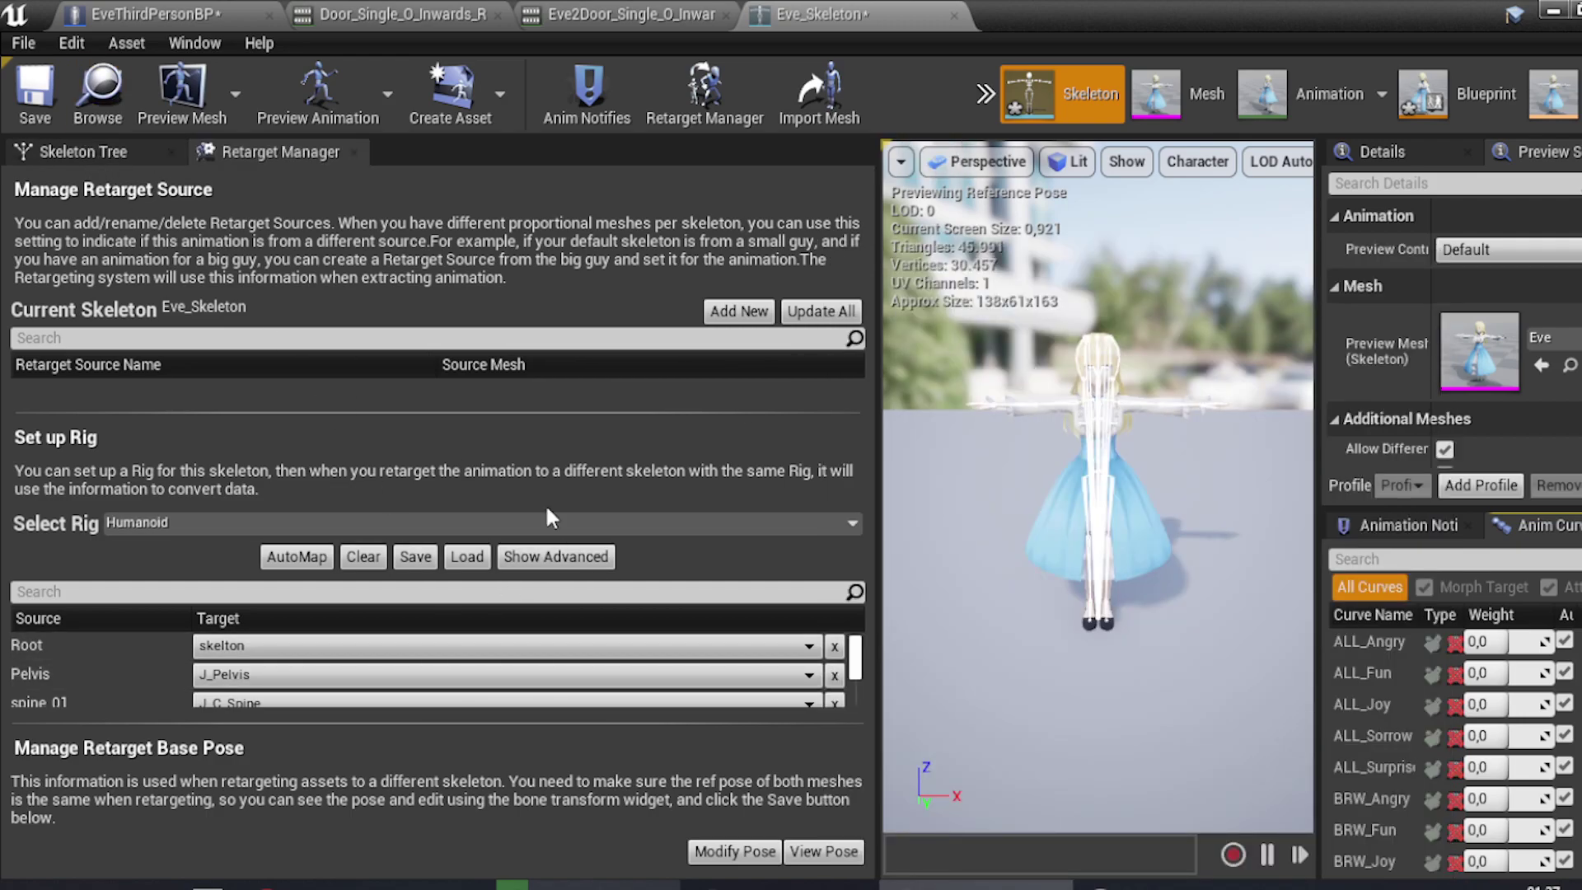
- Look at the retarget base pose modification options, save Eve_Skeleton, and return to the level editor
click(710, 851)
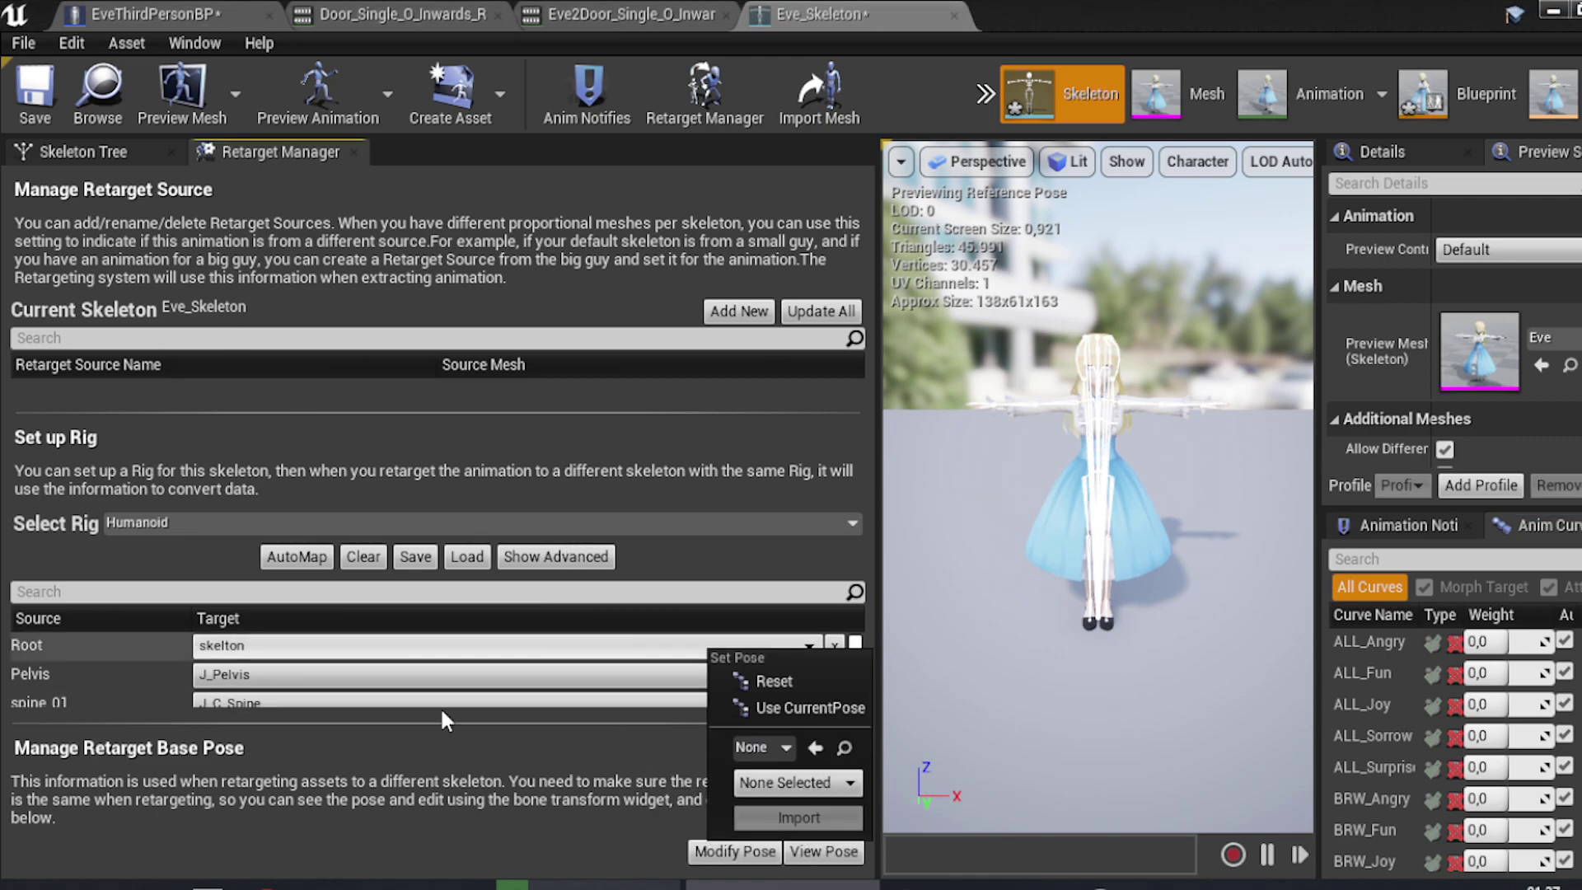
click(536, 825)
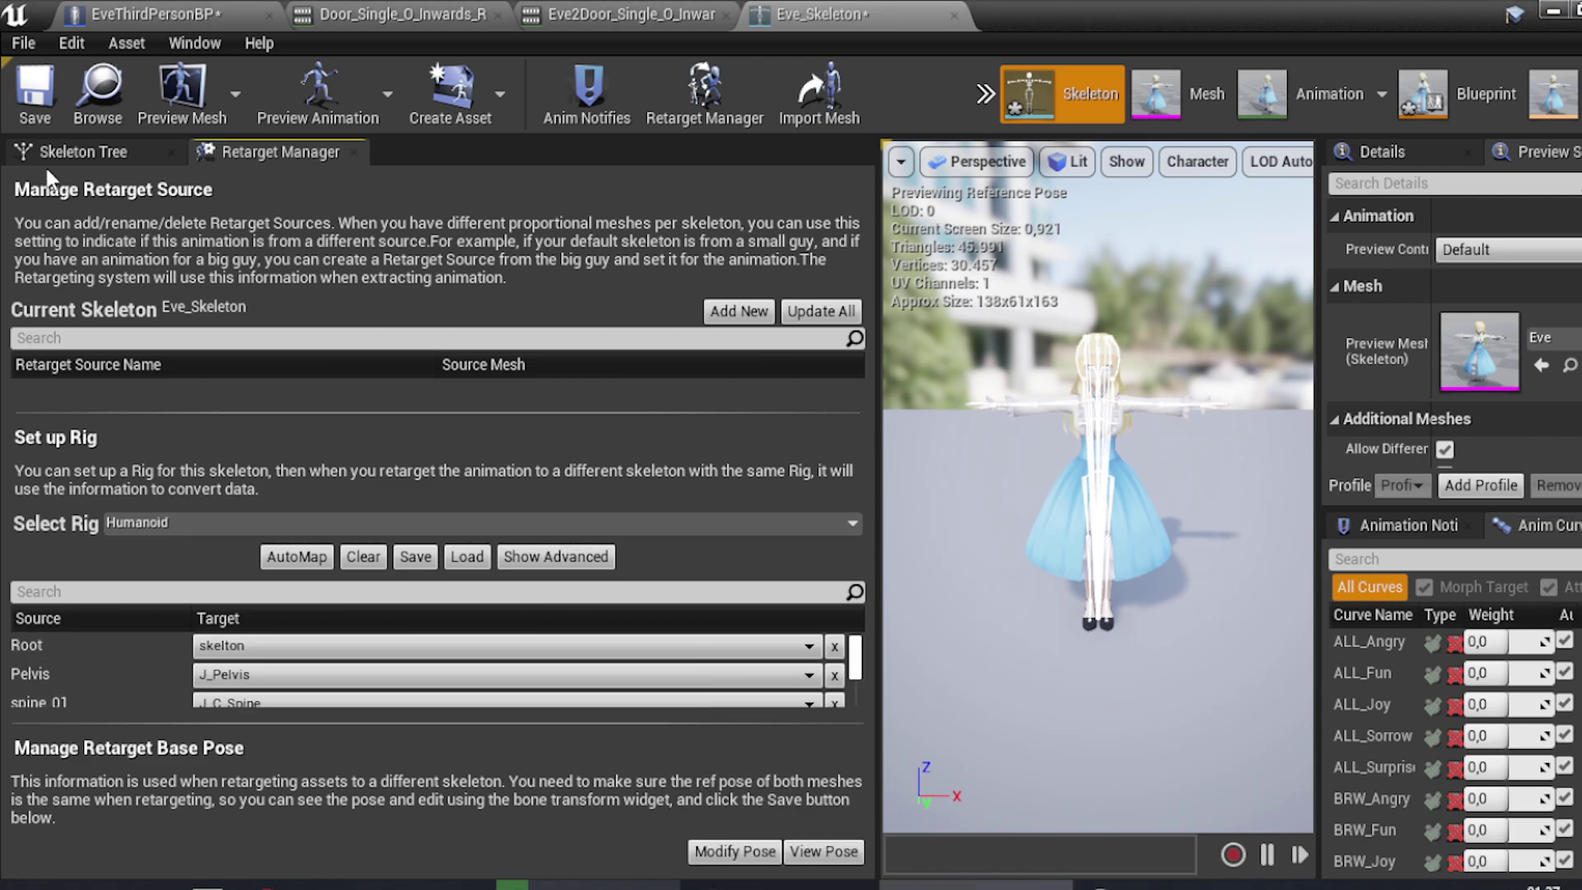
click(221, 106)
click(33, 99)
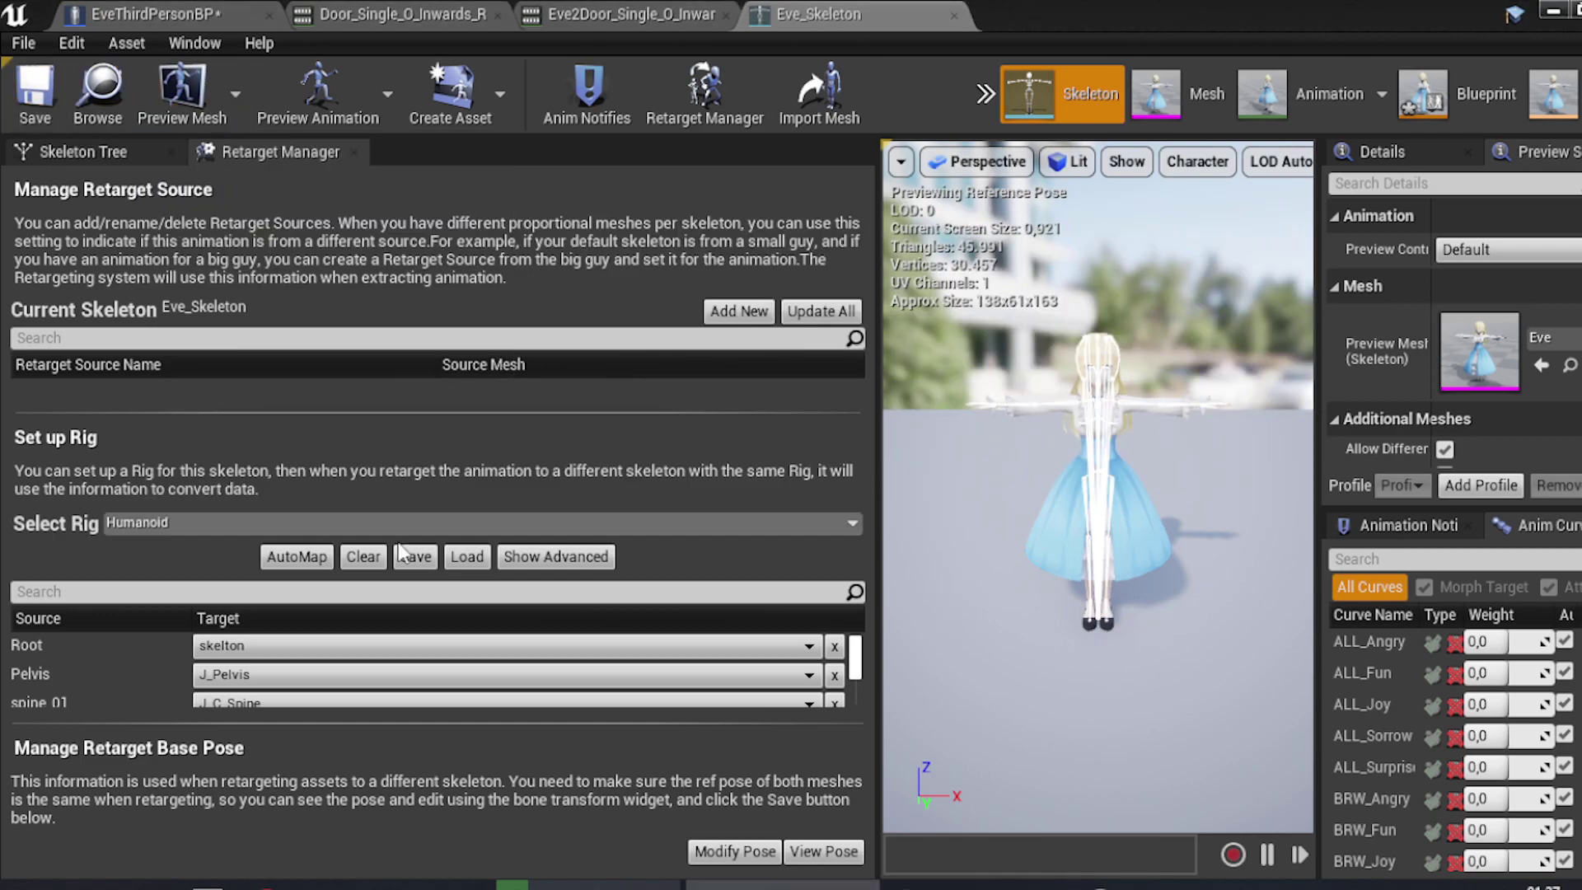
click(245, 649)
click(234, 648)
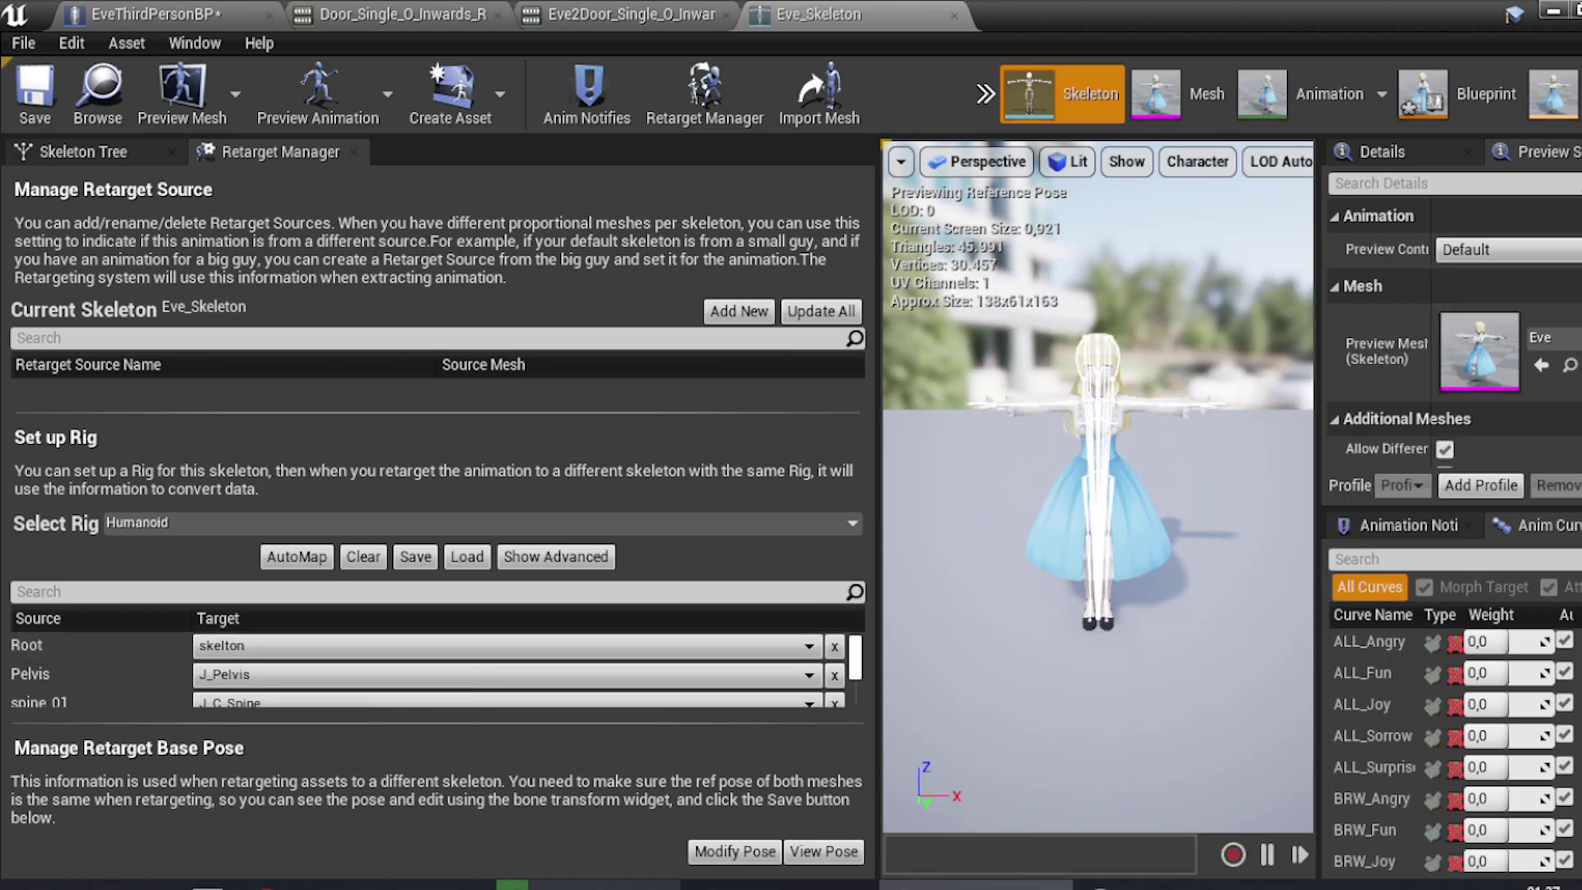
click(1554, 12)
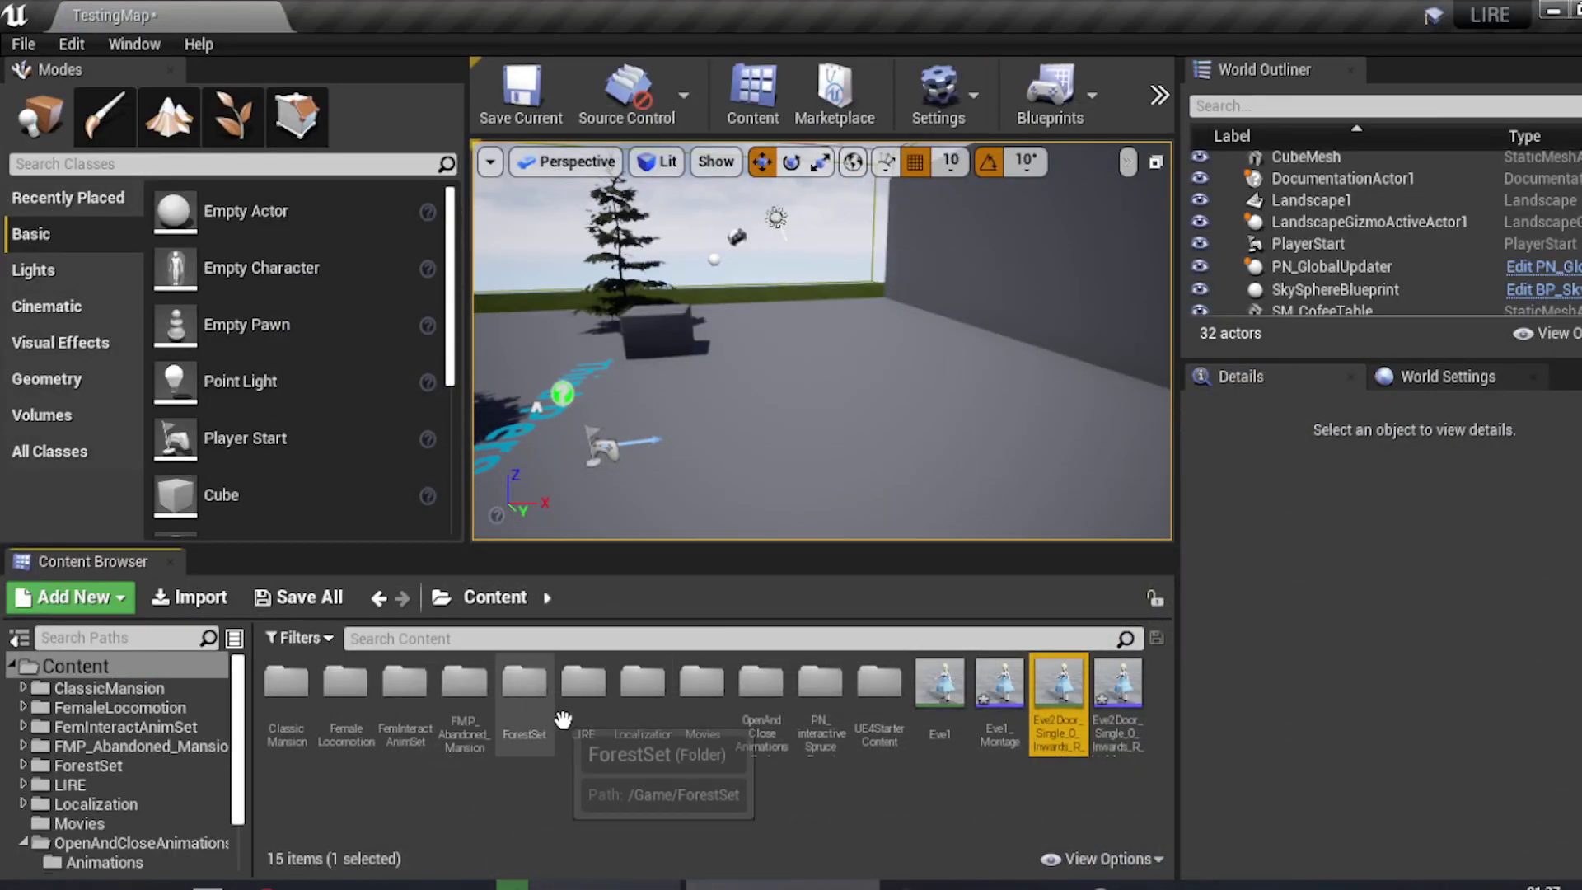